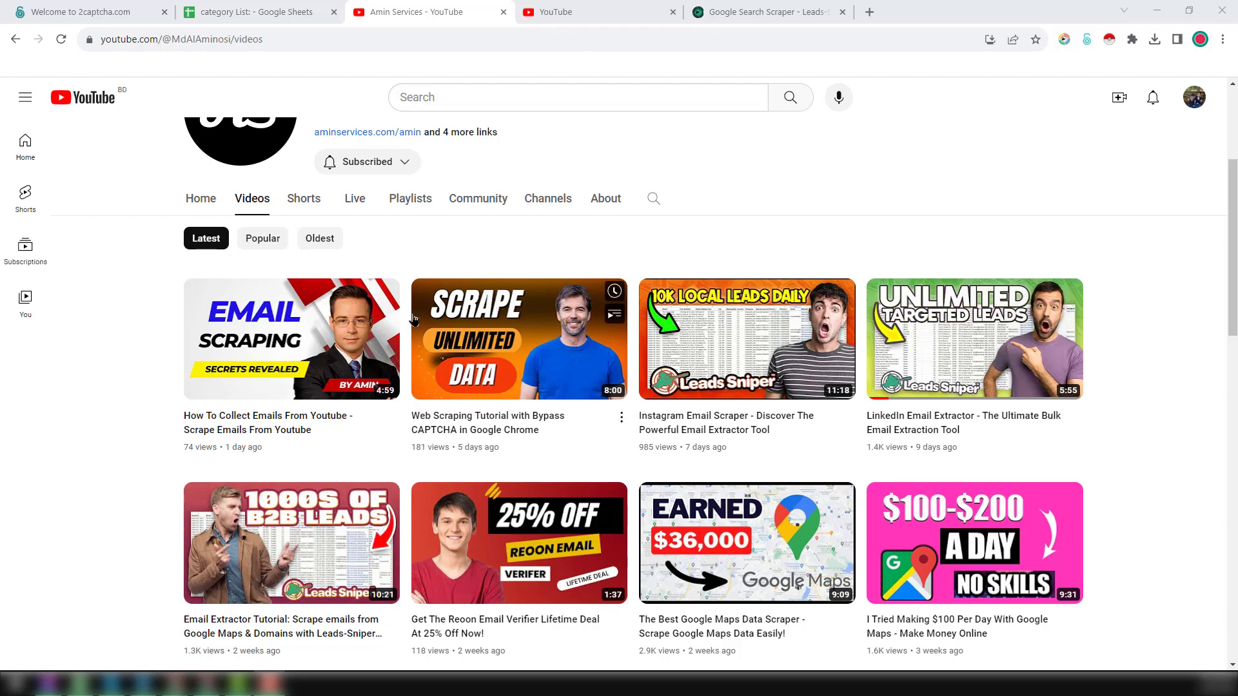
# Scroll up and down through the current page to review its content
pyautogui.scroll(-7, 499, 324)
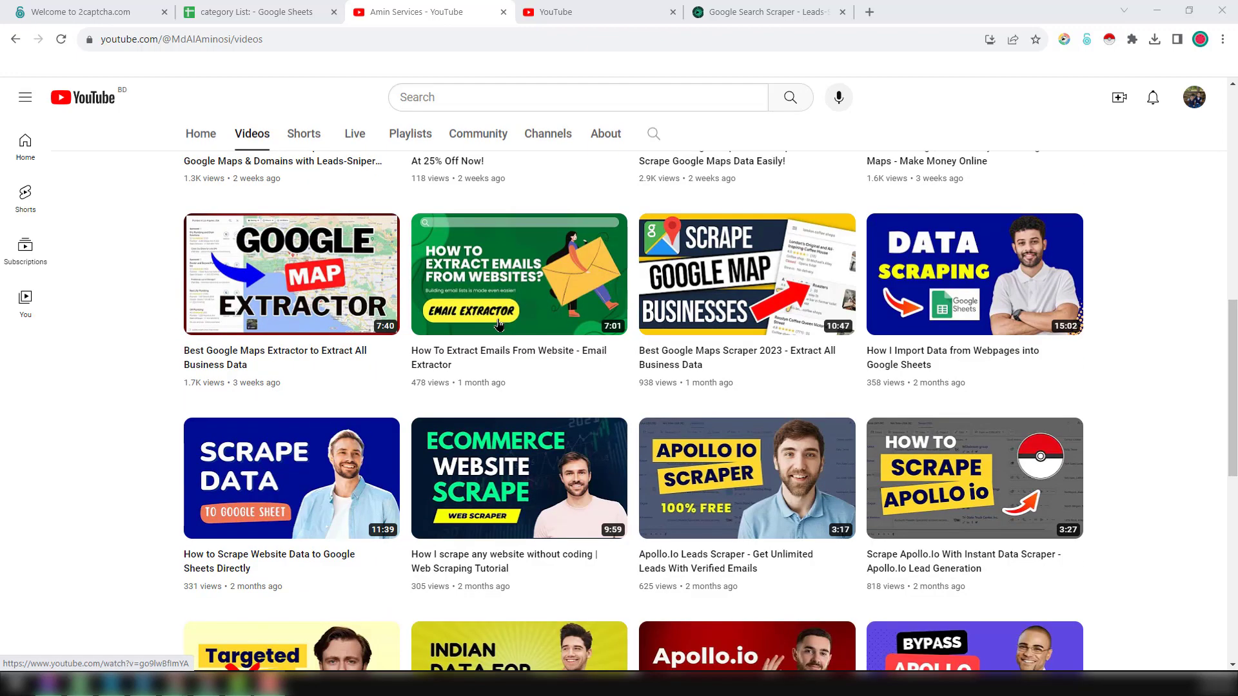
pyautogui.scroll(-8, 613, 355)
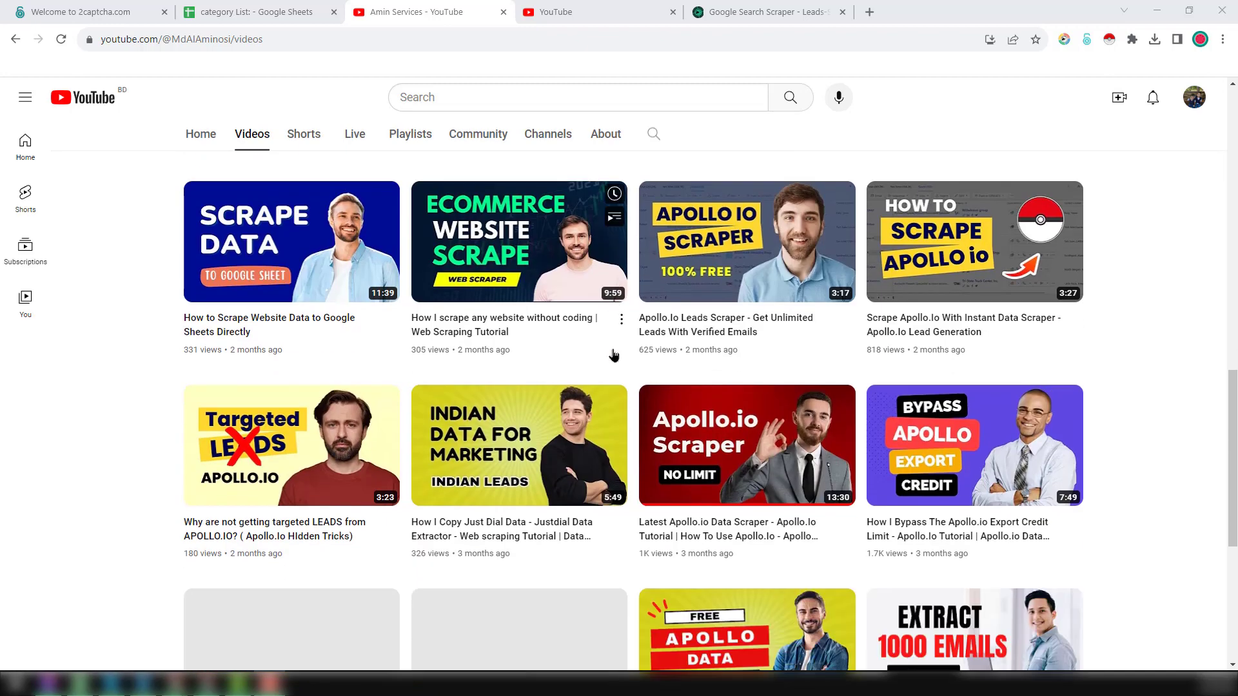
pyautogui.scroll(-2, 613, 355)
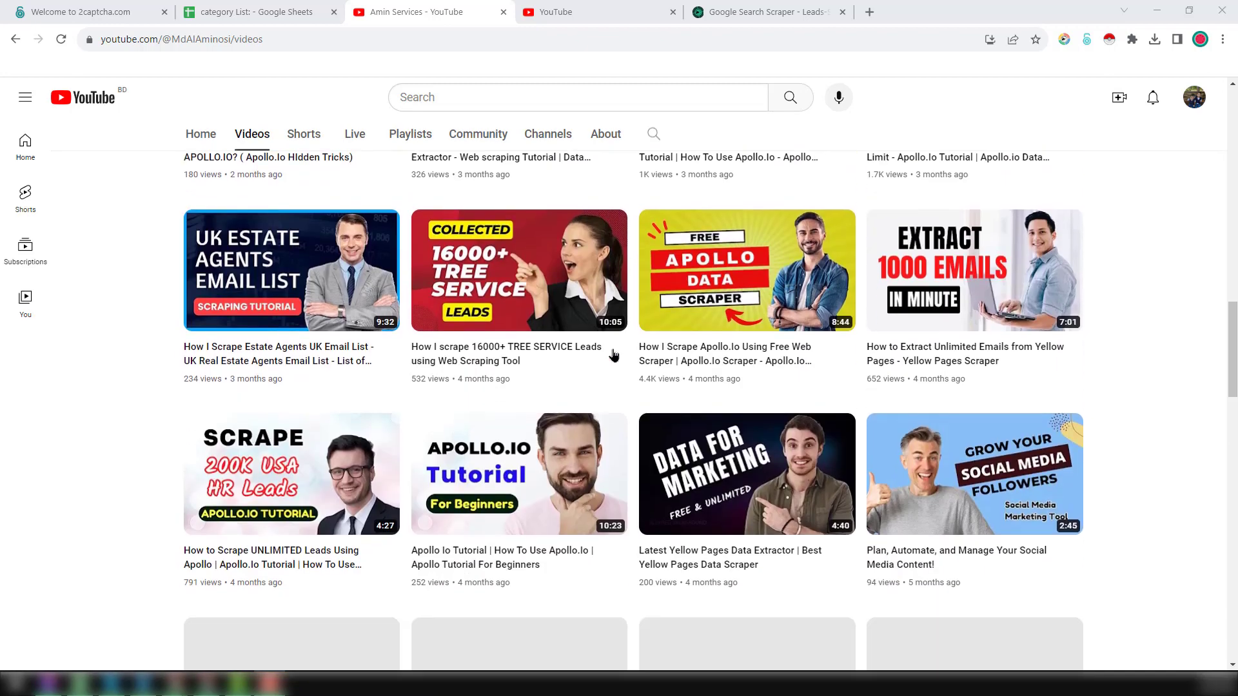
pyautogui.scroll(10, 614, 355)
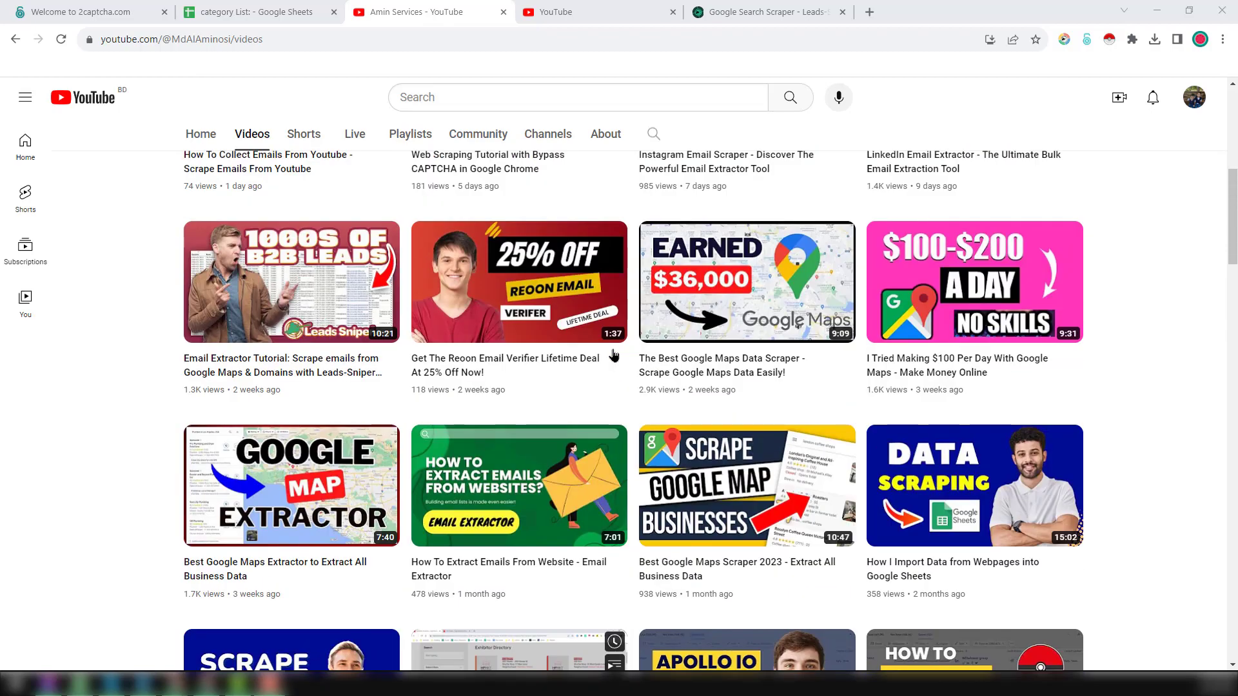
pyautogui.scroll(7, 613, 355)
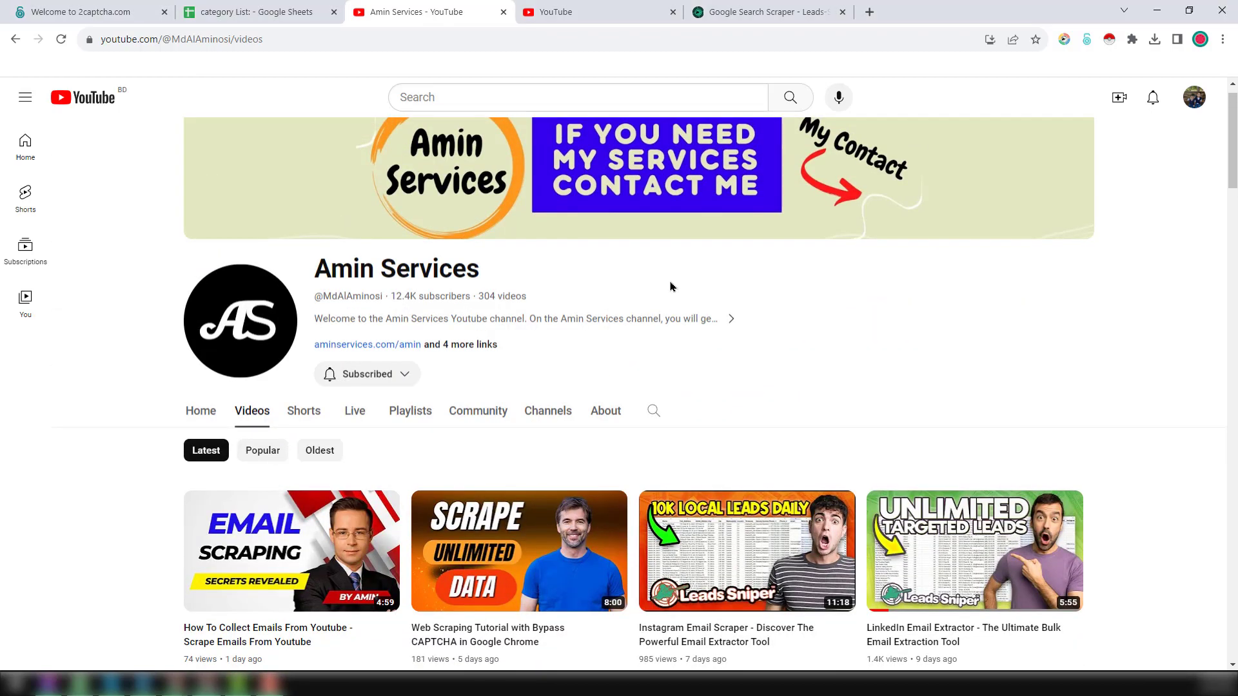
pyautogui.scroll(-7, 671, 286)
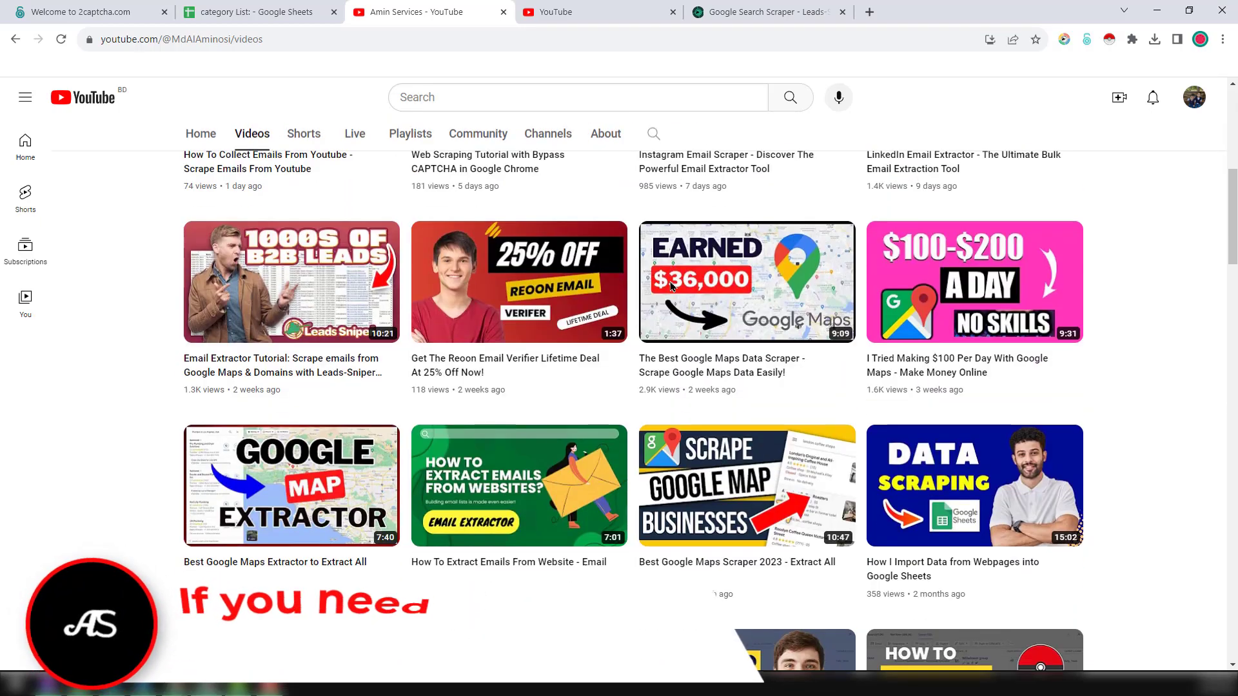
pyautogui.scroll(-7, 671, 286)
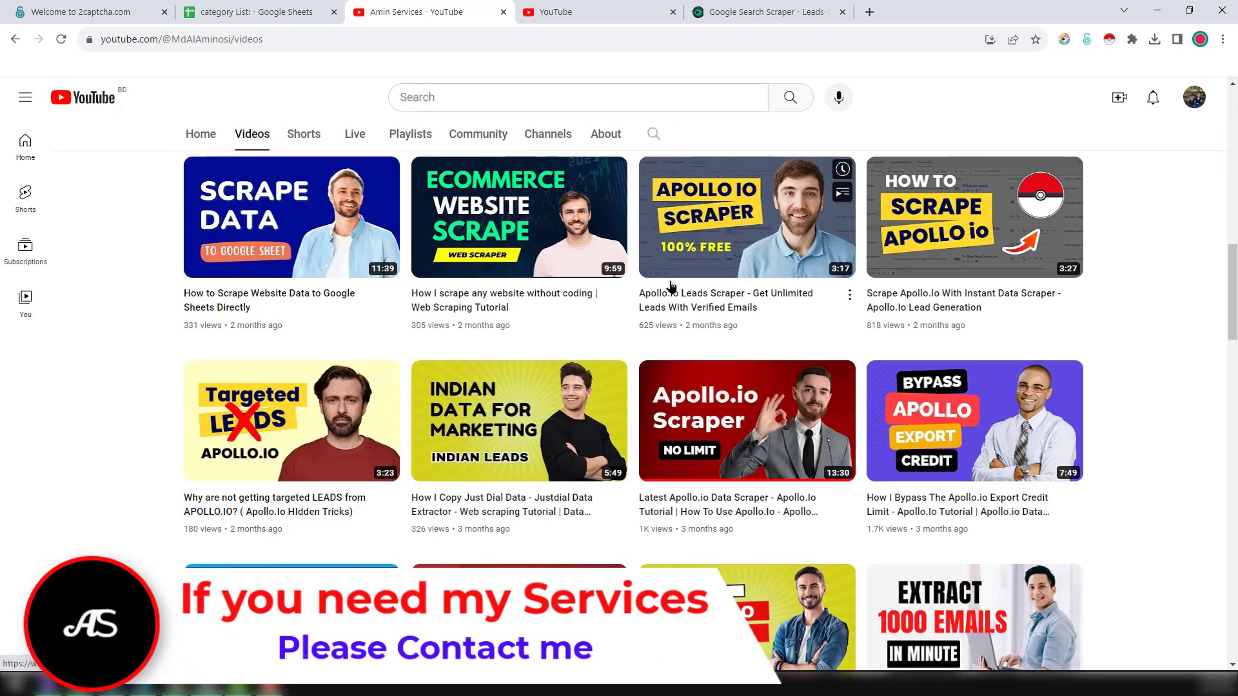
pyautogui.scroll(-4, 671, 286)
pyautogui.moveTo(664, 295)
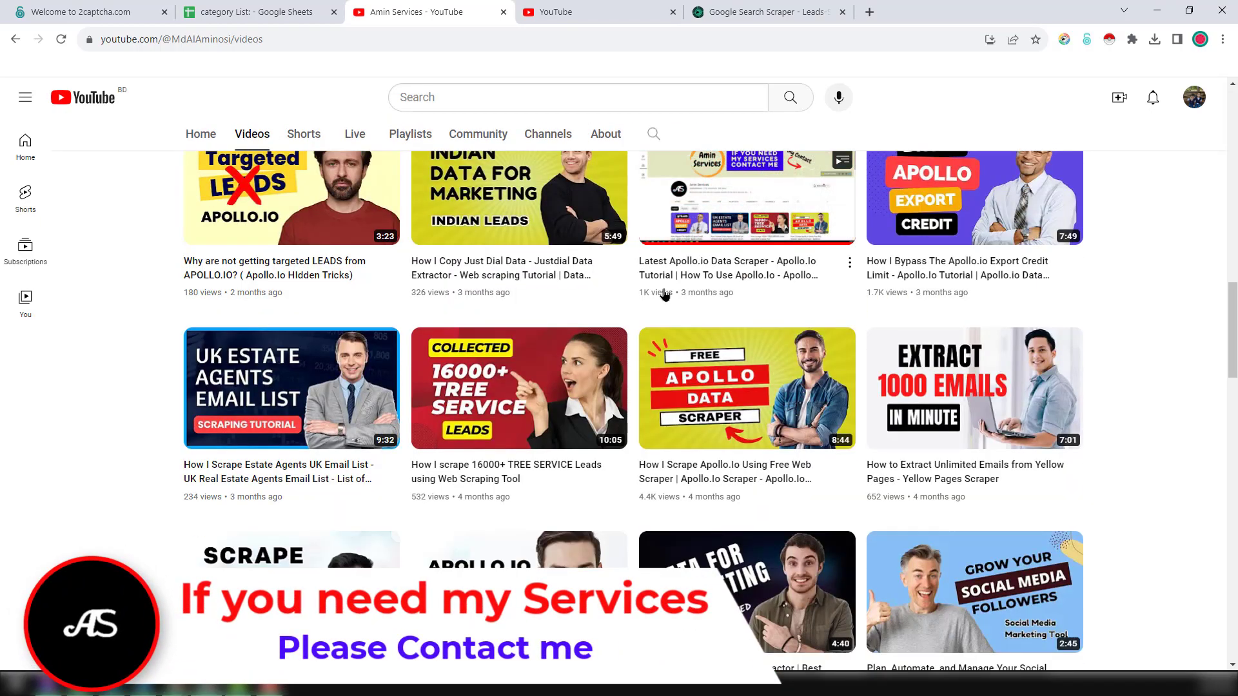
pyautogui.scroll(-9, 664, 295)
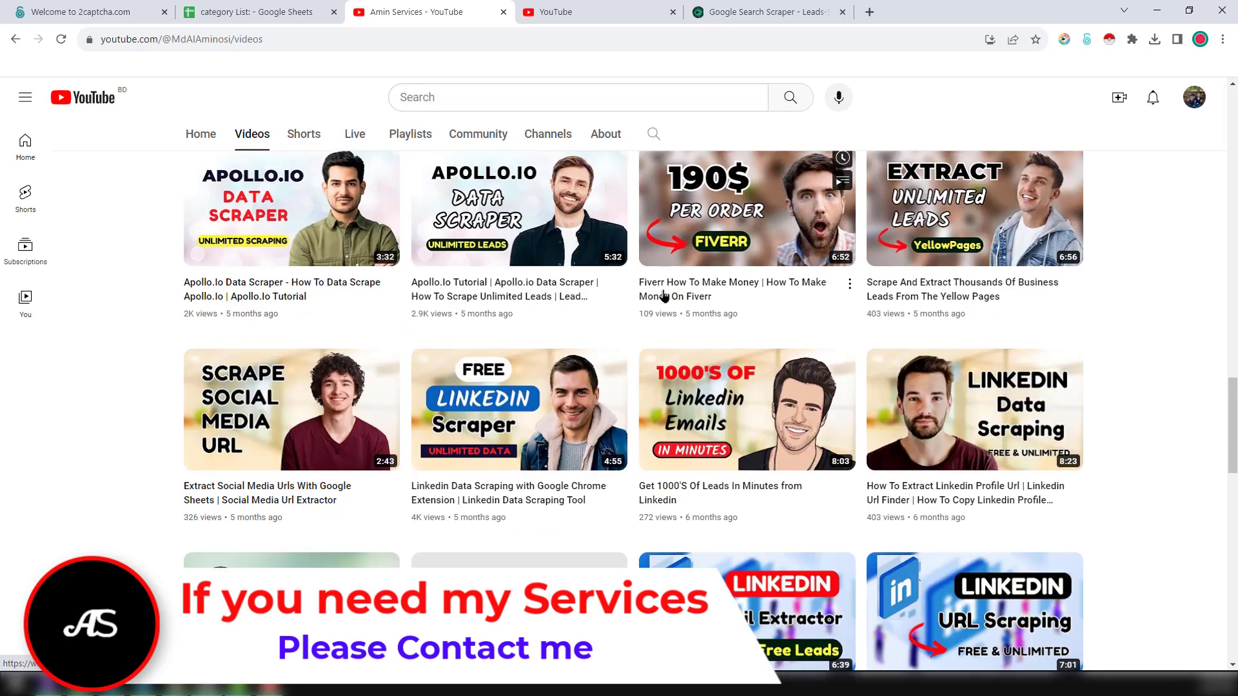
pyautogui.scroll(-8, 664, 295)
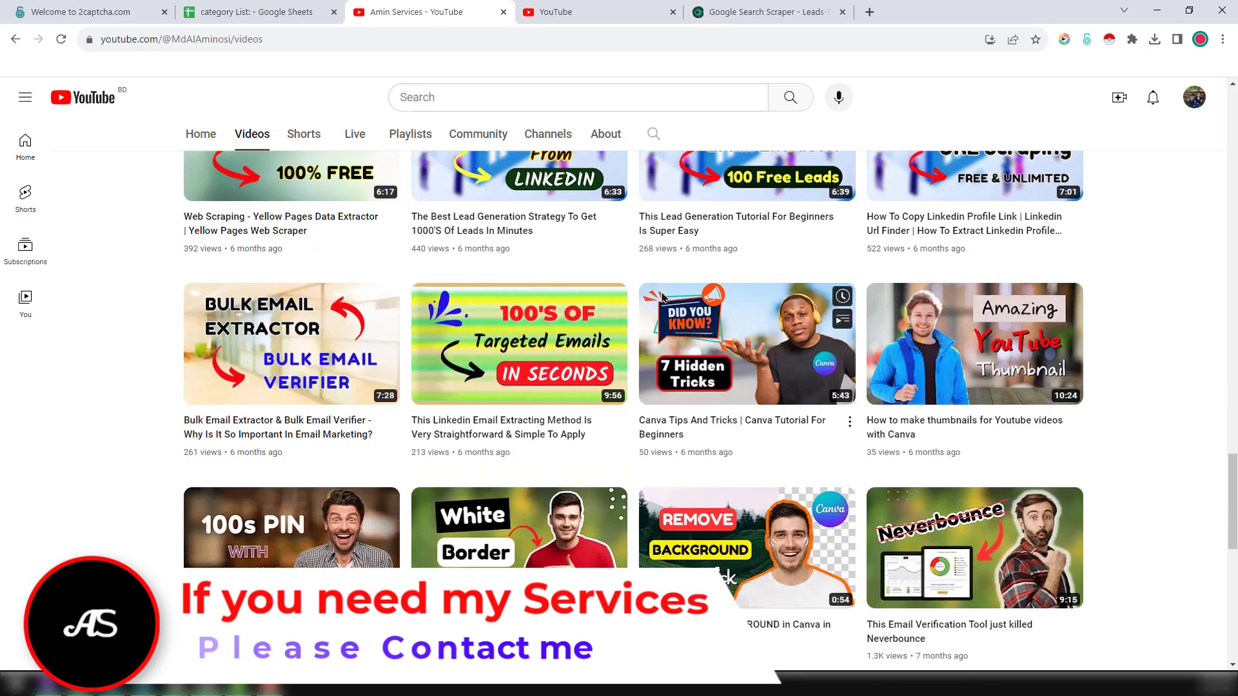
pyautogui.moveTo(658, 316)
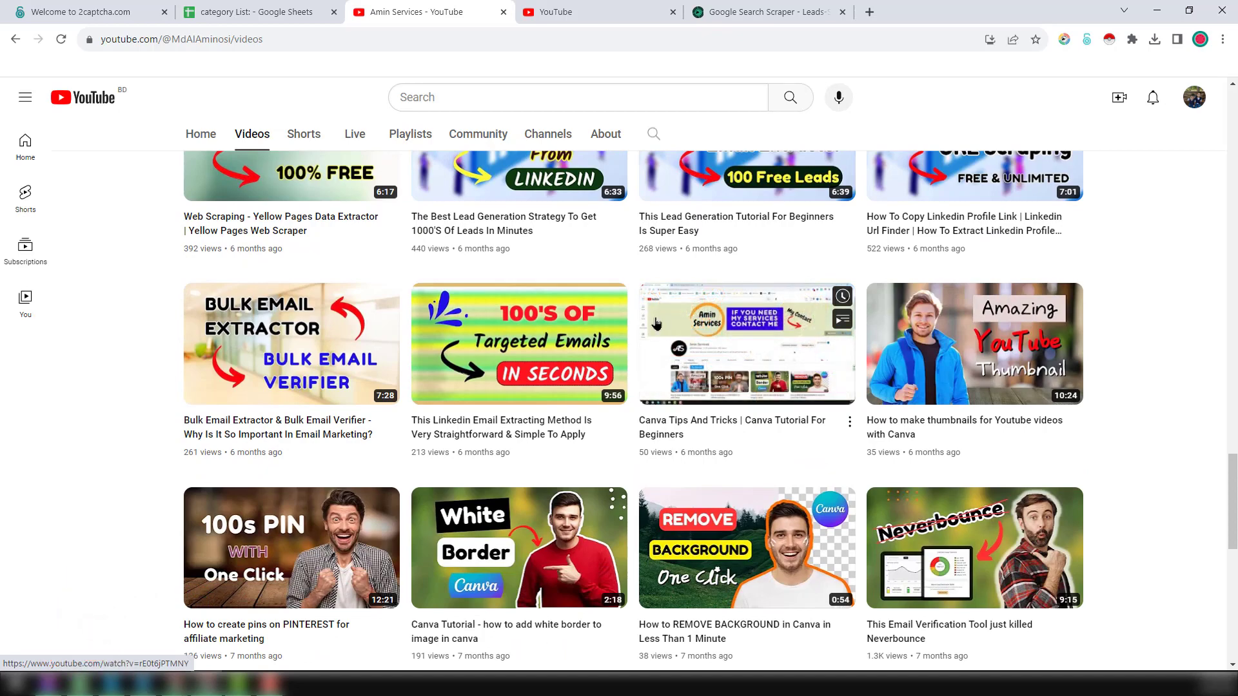
pyautogui.scroll(-7, 658, 323)
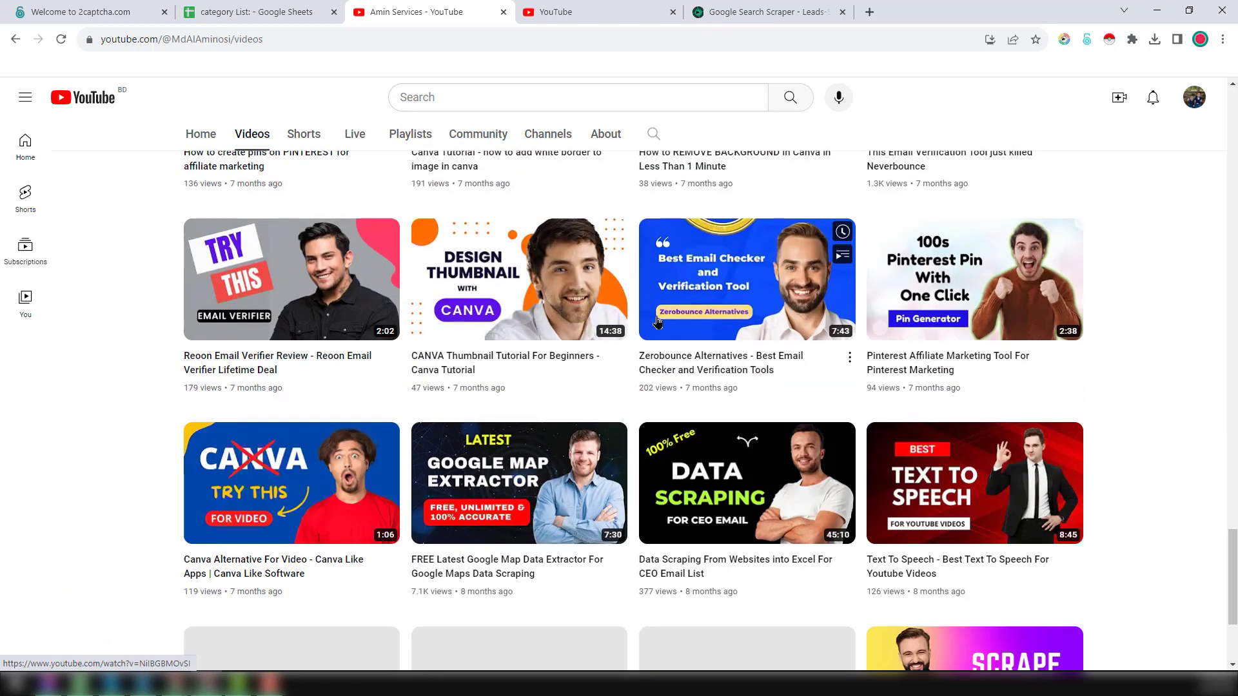
pyautogui.scroll(8, 658, 321)
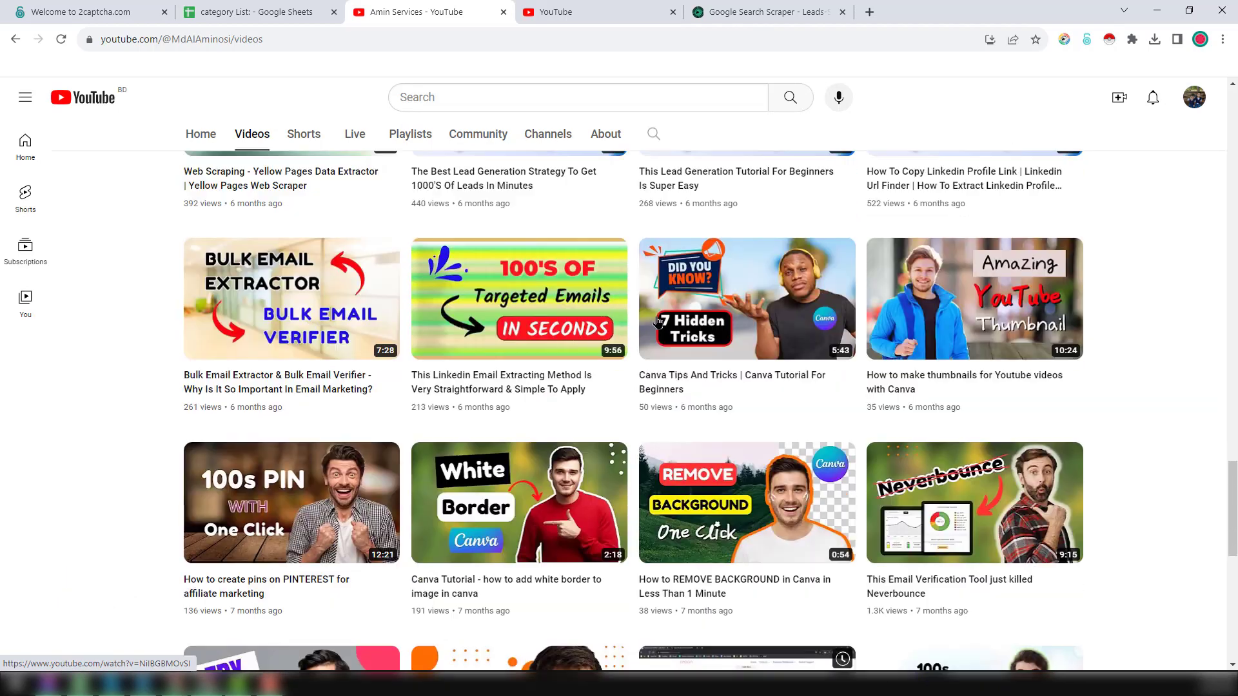
pyautogui.scroll(14, 658, 320)
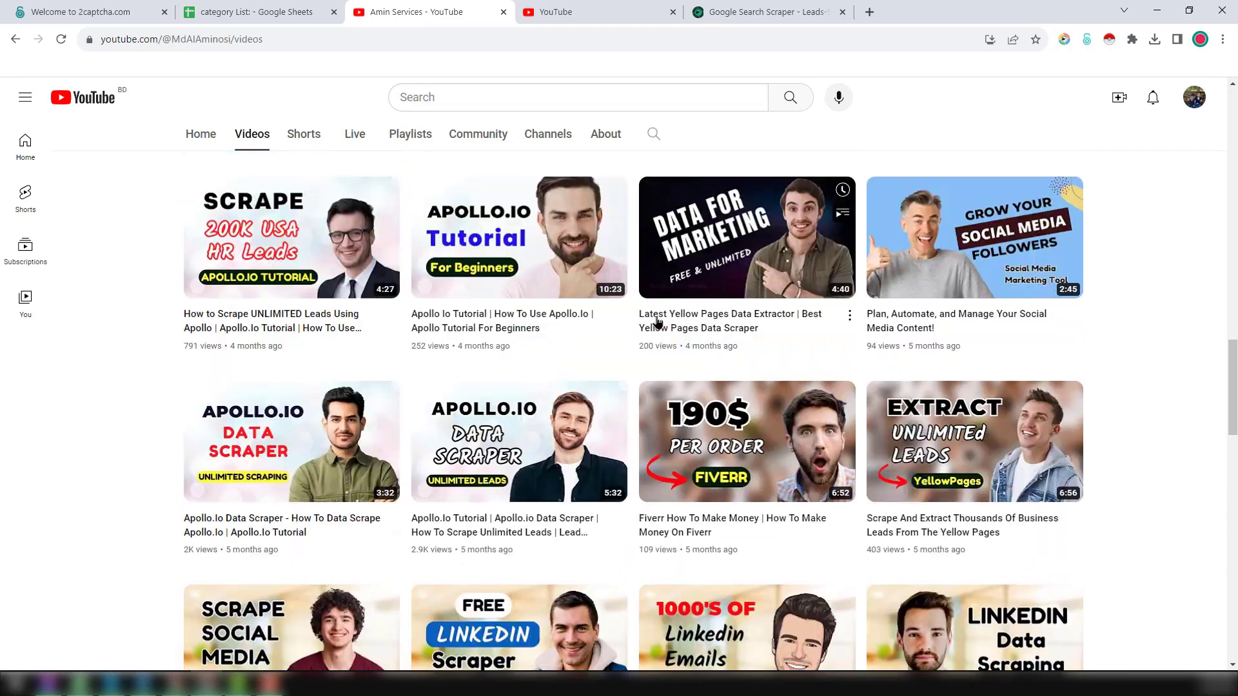
pyautogui.scroll(6, 658, 321)
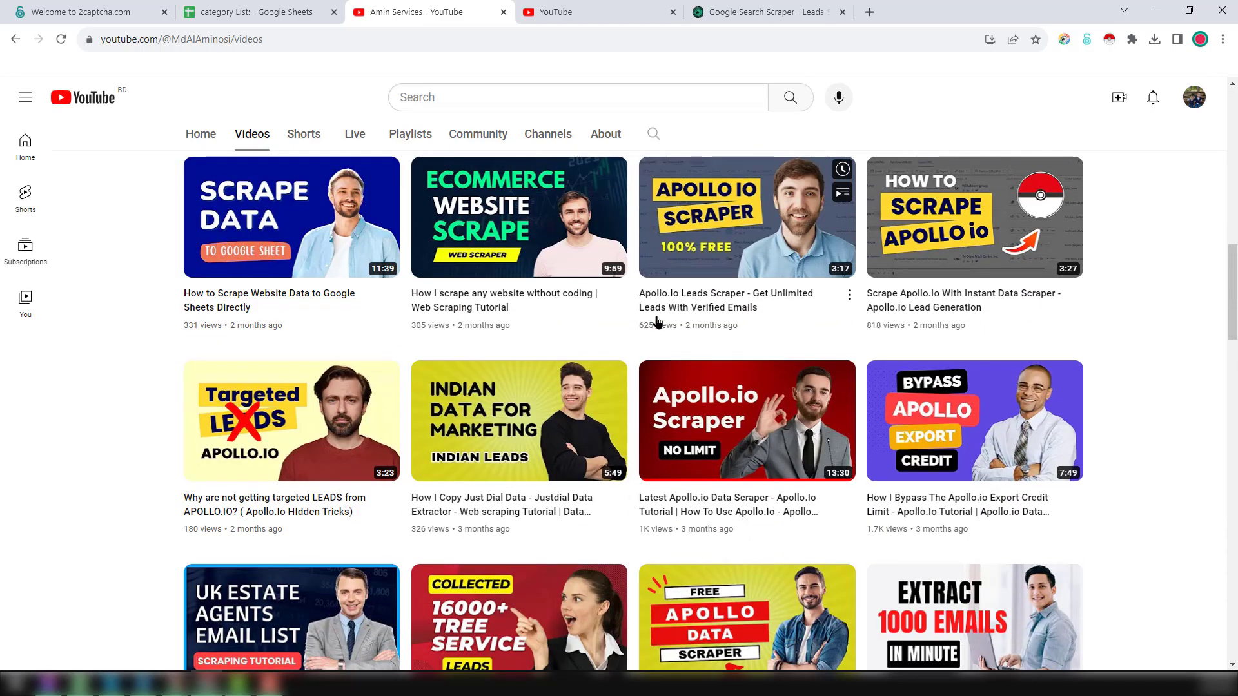
pyautogui.scroll(4, 657, 321)
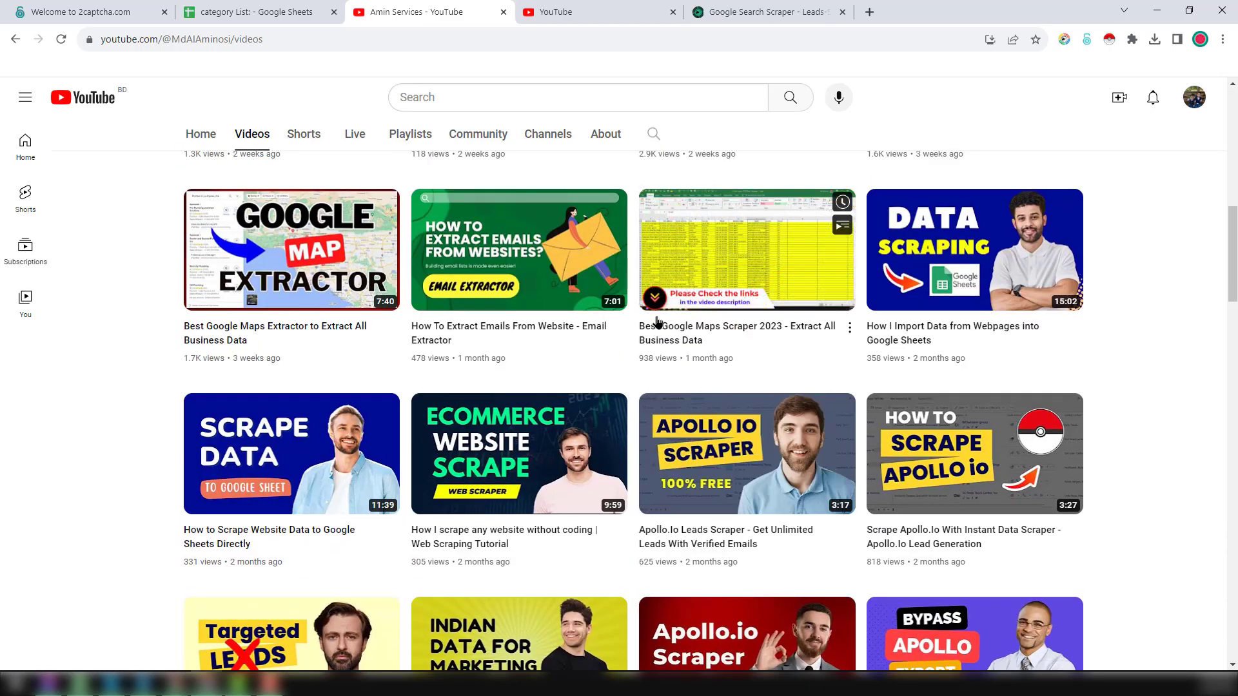
pyautogui.scroll(1, 658, 321)
pyautogui.scroll(10, 658, 321)
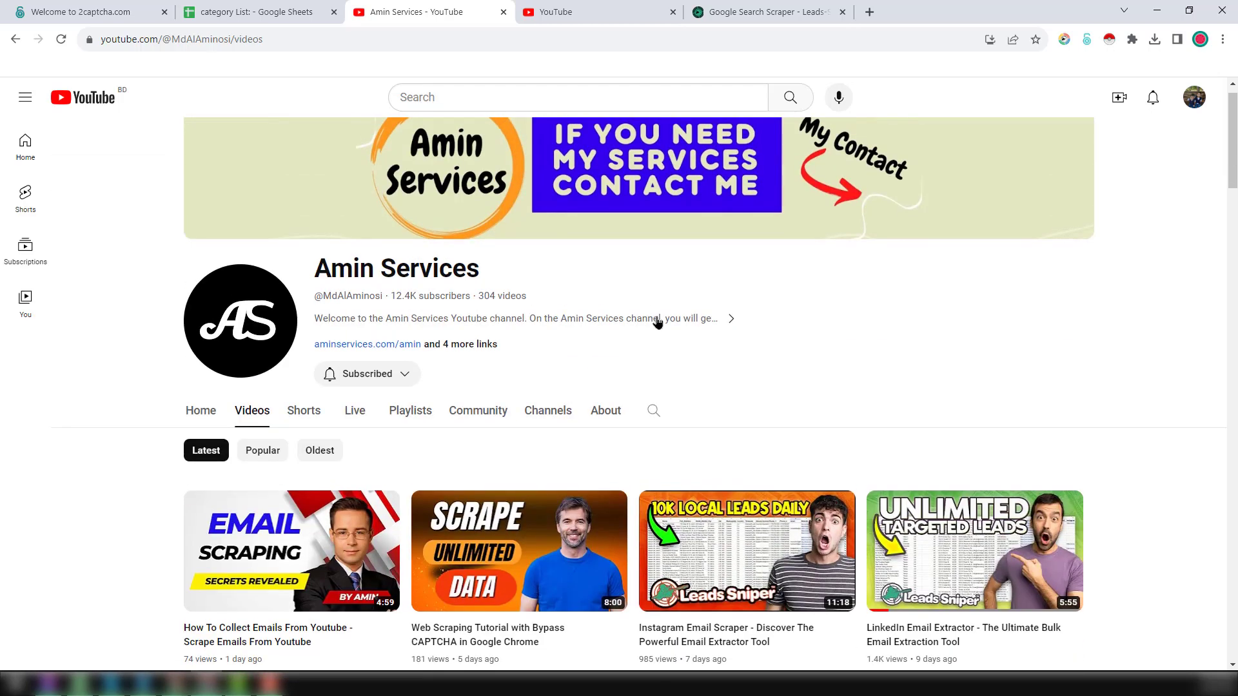
pyautogui.scroll(1, 658, 321)
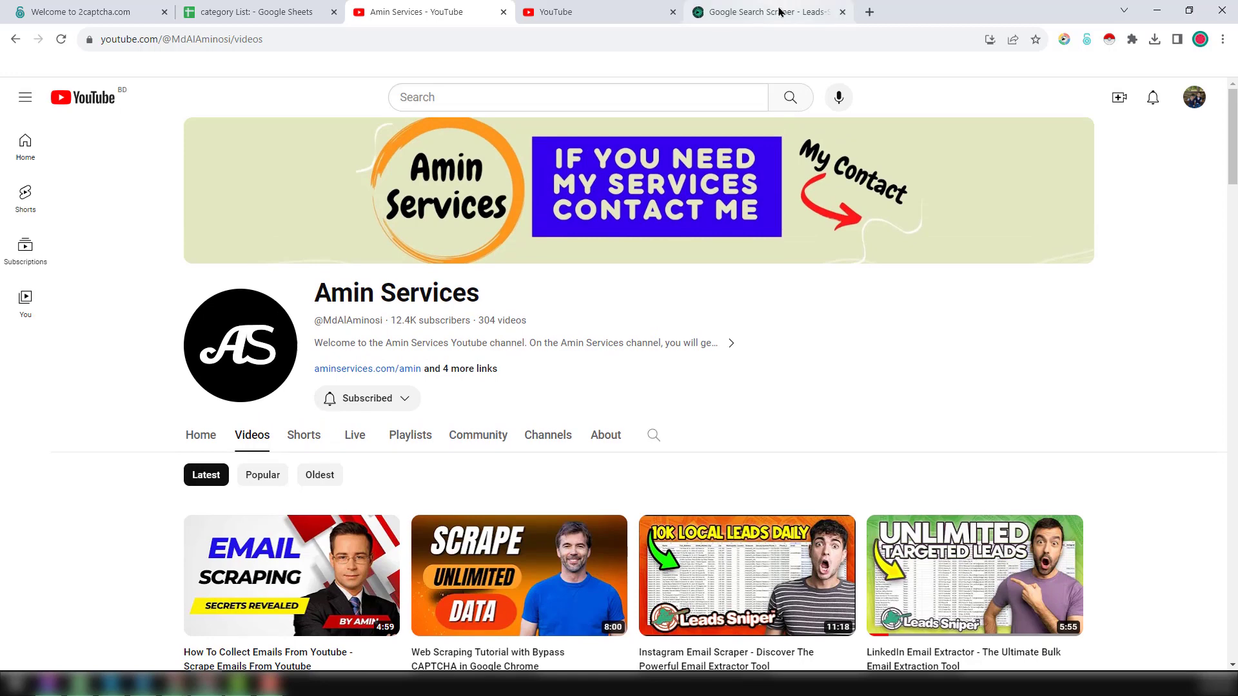
# Bring up the Google Search Scraper page and scroll to its pricing plans and free download
pyautogui.click(655, 12)
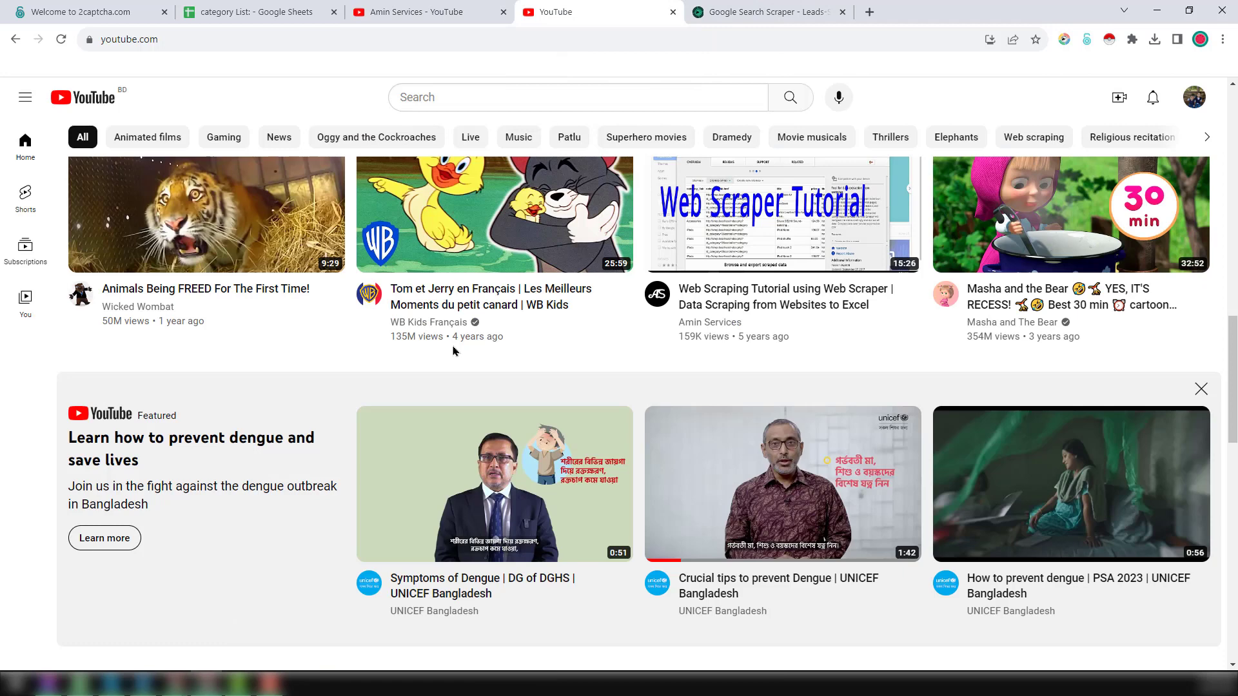
pyautogui.click(798, 12)
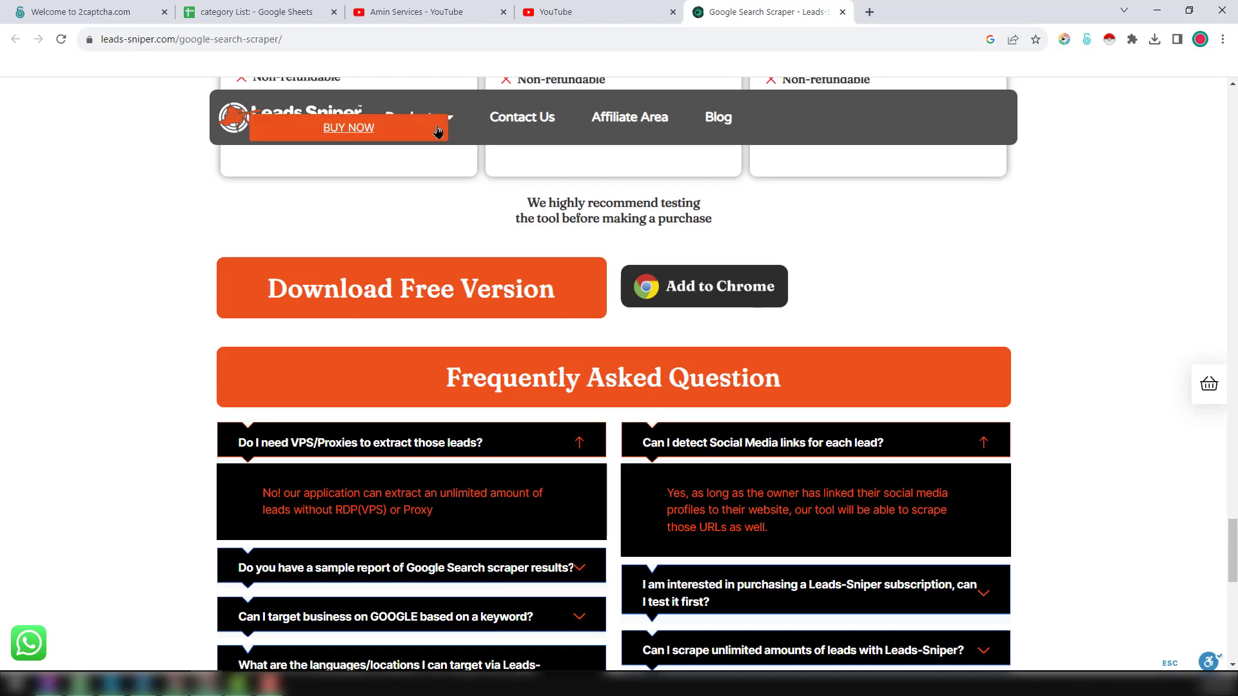
pyautogui.scroll(5, 616, 364)
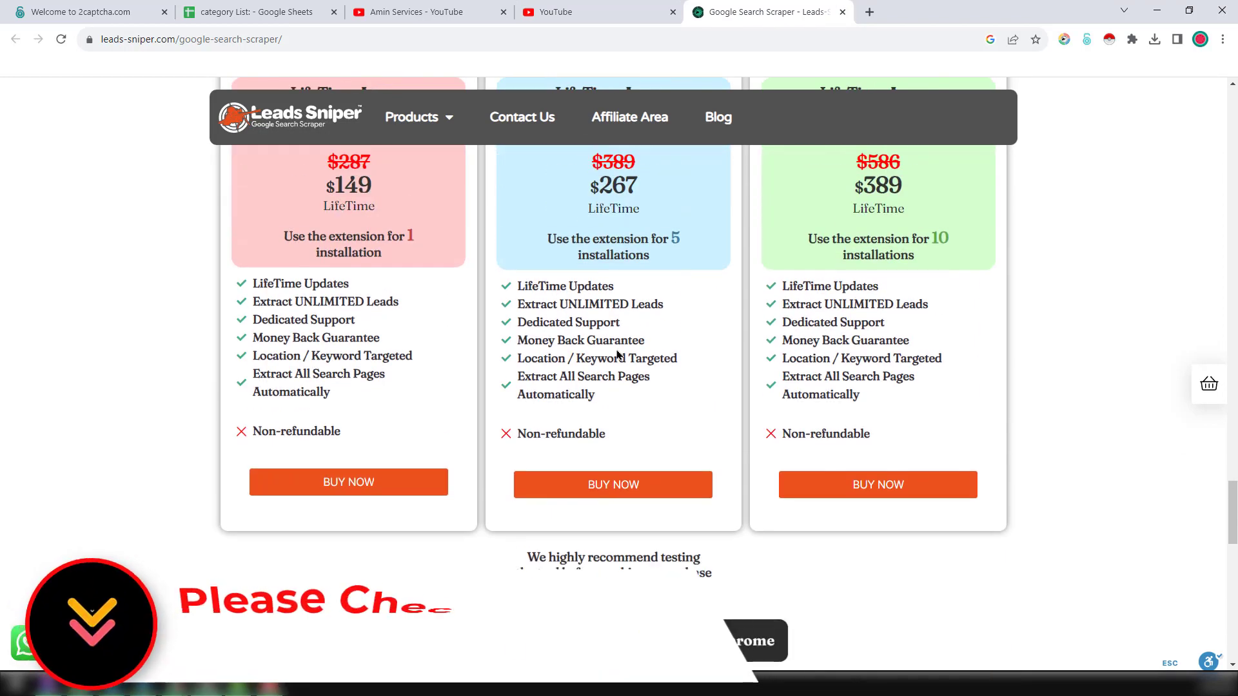
pyautogui.scroll(-2, 617, 354)
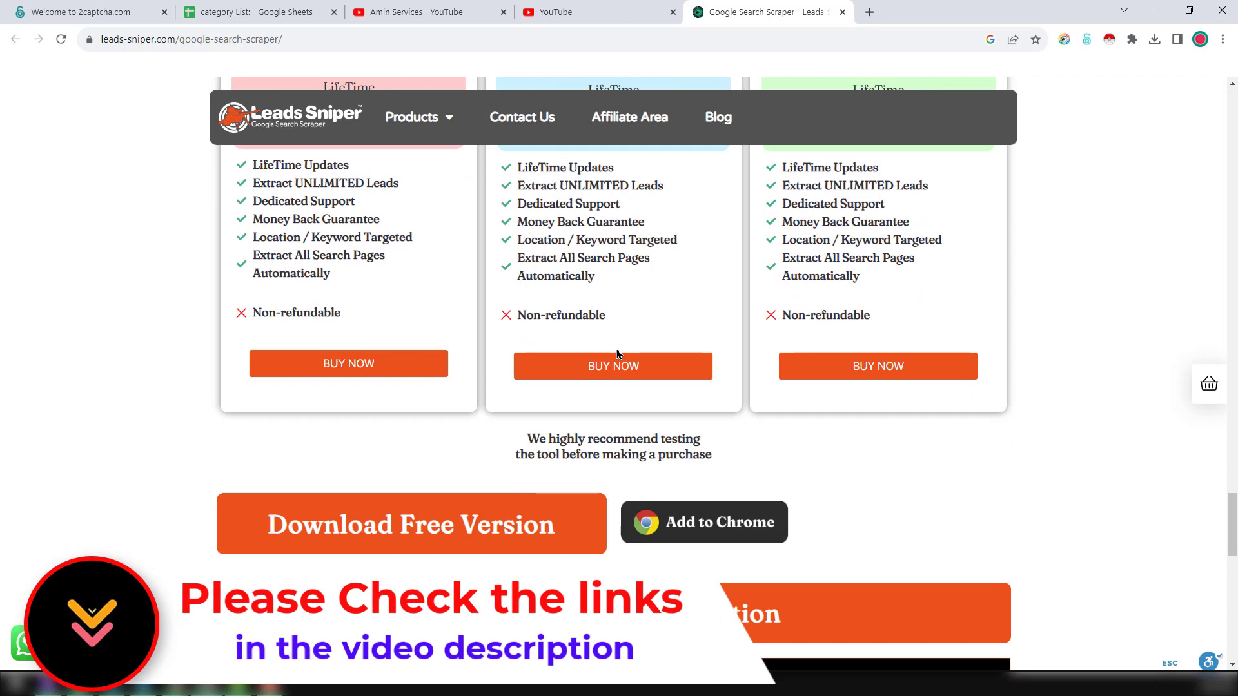
pyautogui.scroll(-2, 618, 354)
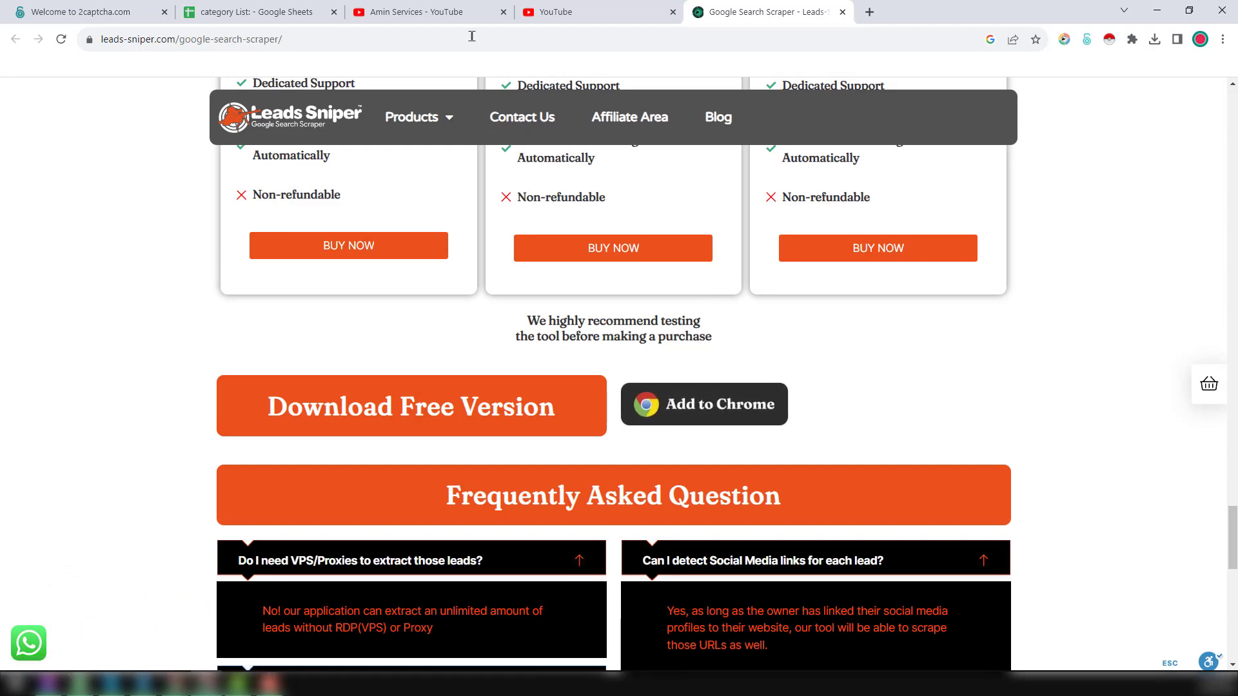
# Glance over the channel videos and scraper form, then view the 2Captcha dashboard's $9.95 balance
pyautogui.click(454, 14)
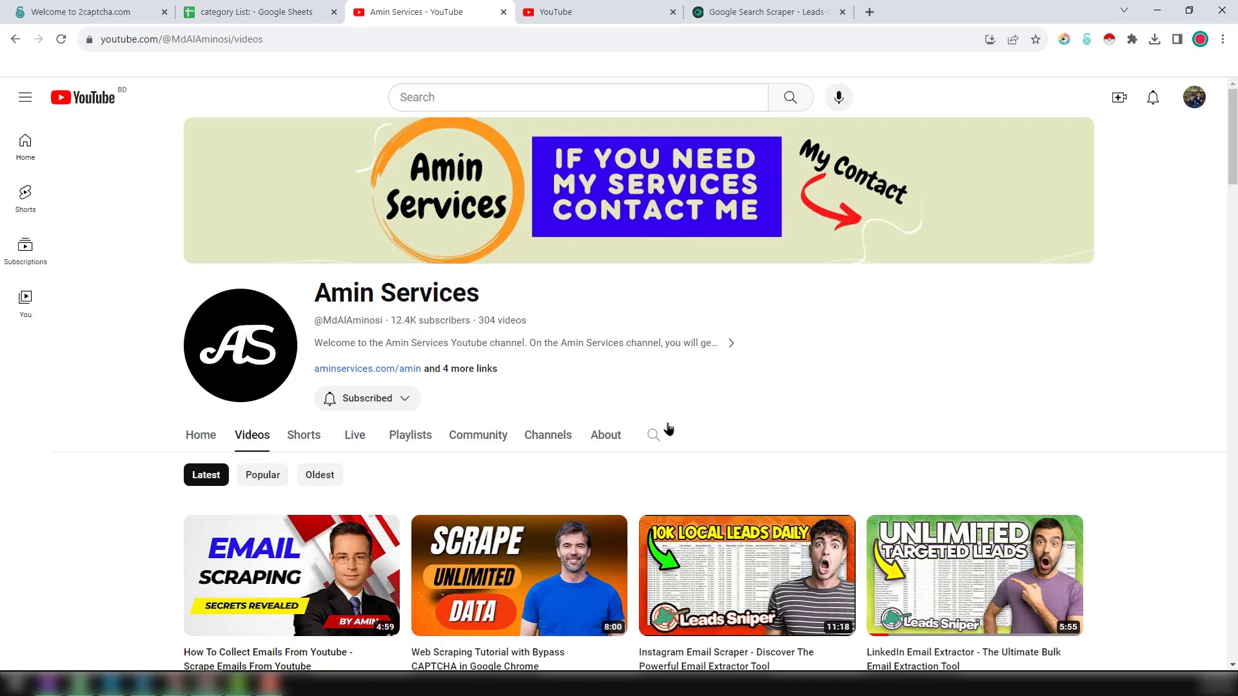
pyautogui.scroll(-2, 669, 429)
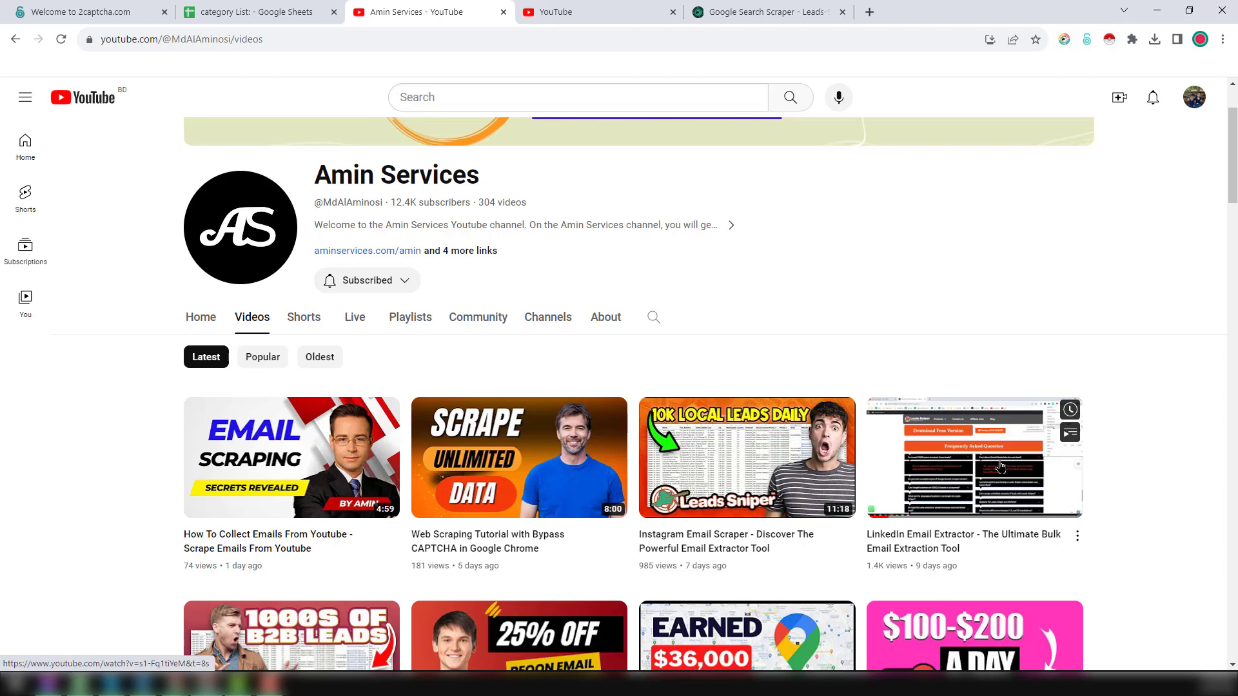
pyautogui.click(1064, 40)
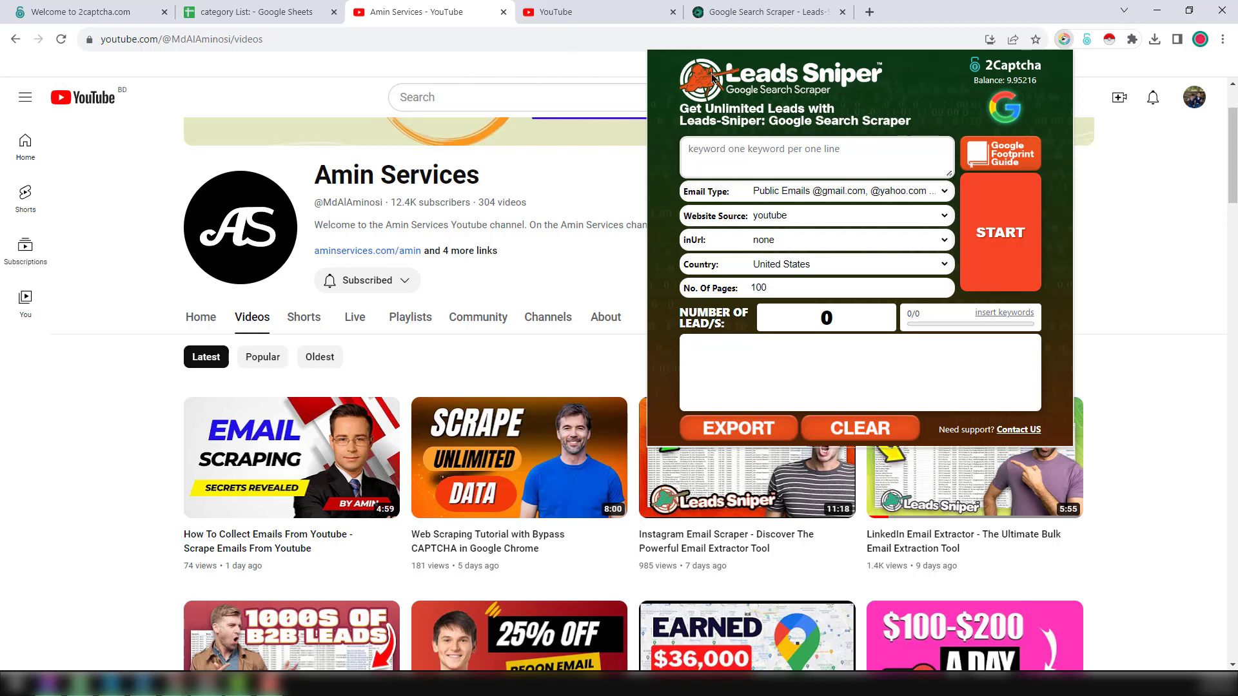
pyautogui.click(134, 7)
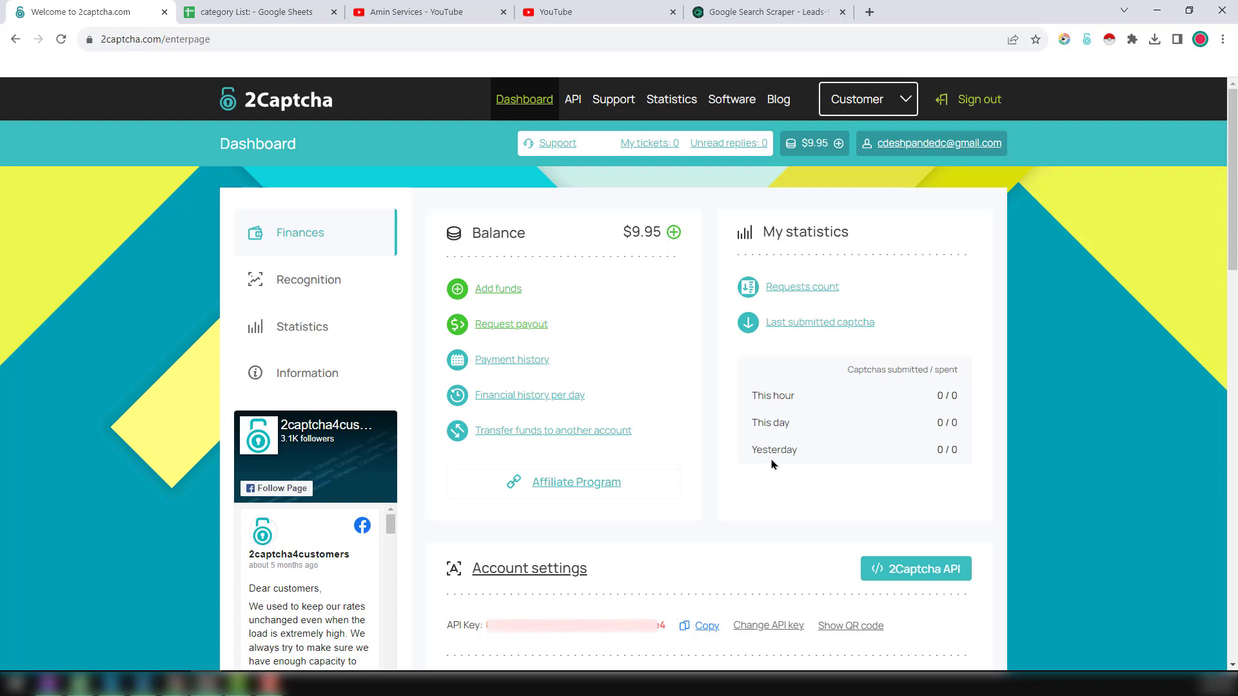
# Check the =$H$2&A2 formula joining 'gym in' with each city, then select keywords B2:B23
pyautogui.click(290, 12)
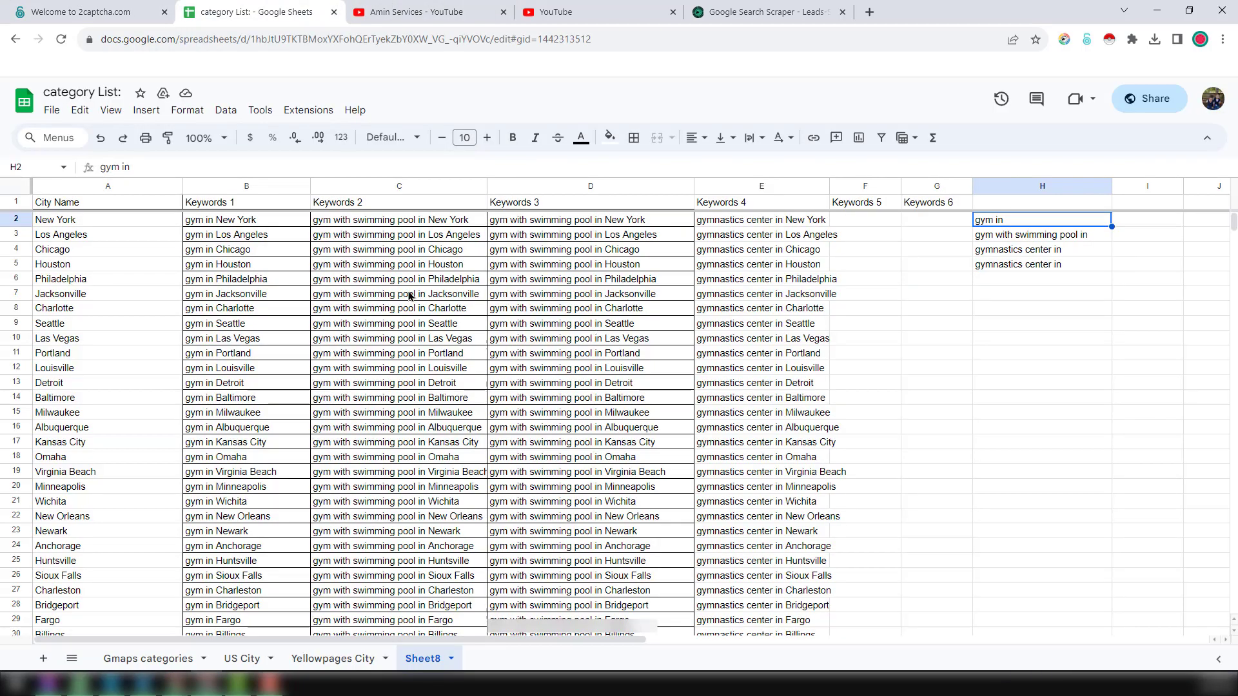
pyautogui.click(249, 226)
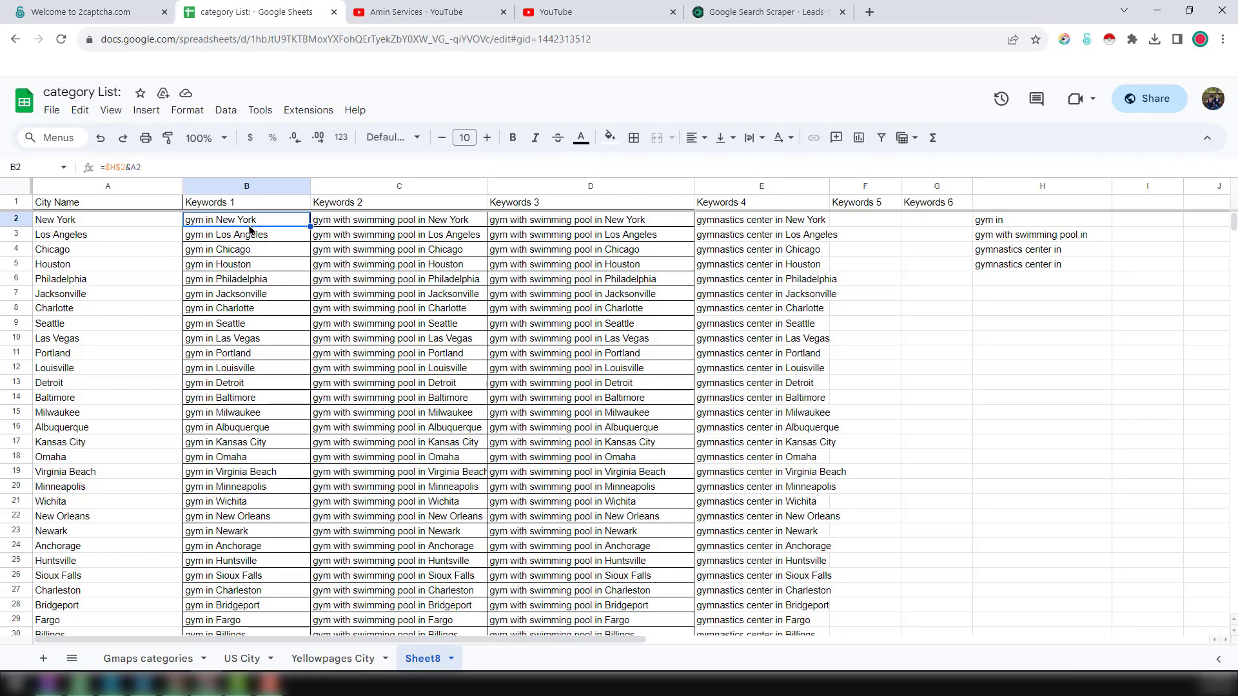
pyautogui.click(137, 225)
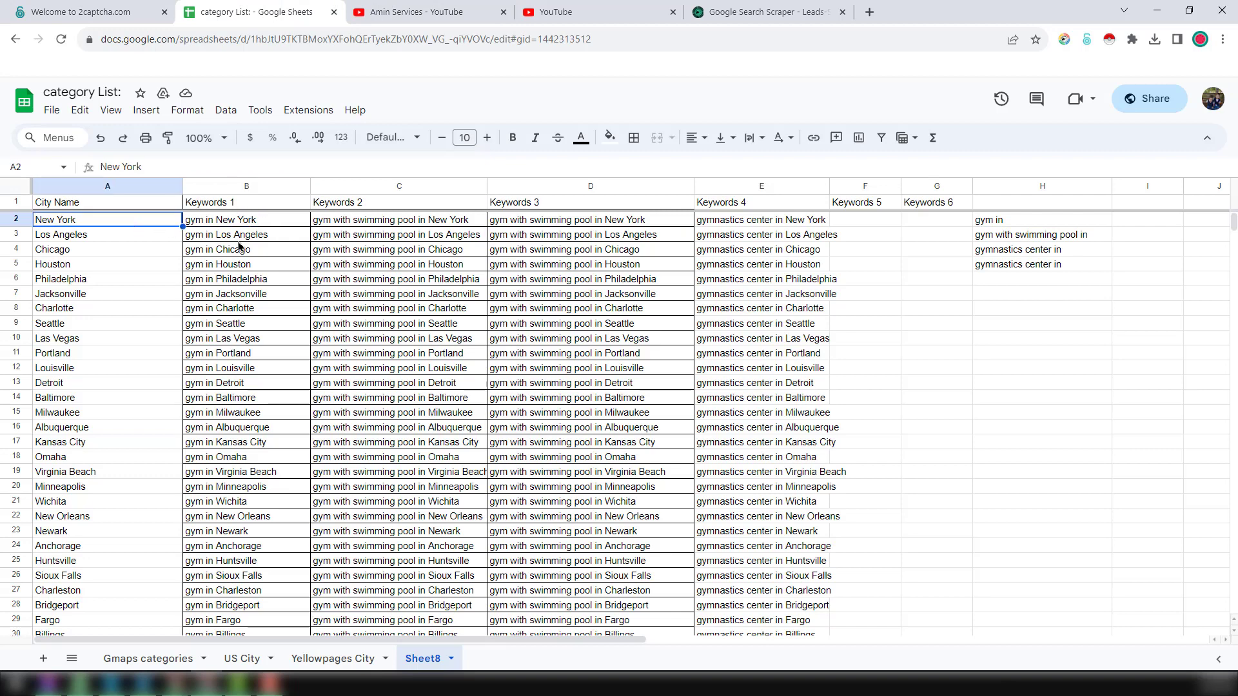
pyautogui.click(1018, 222)
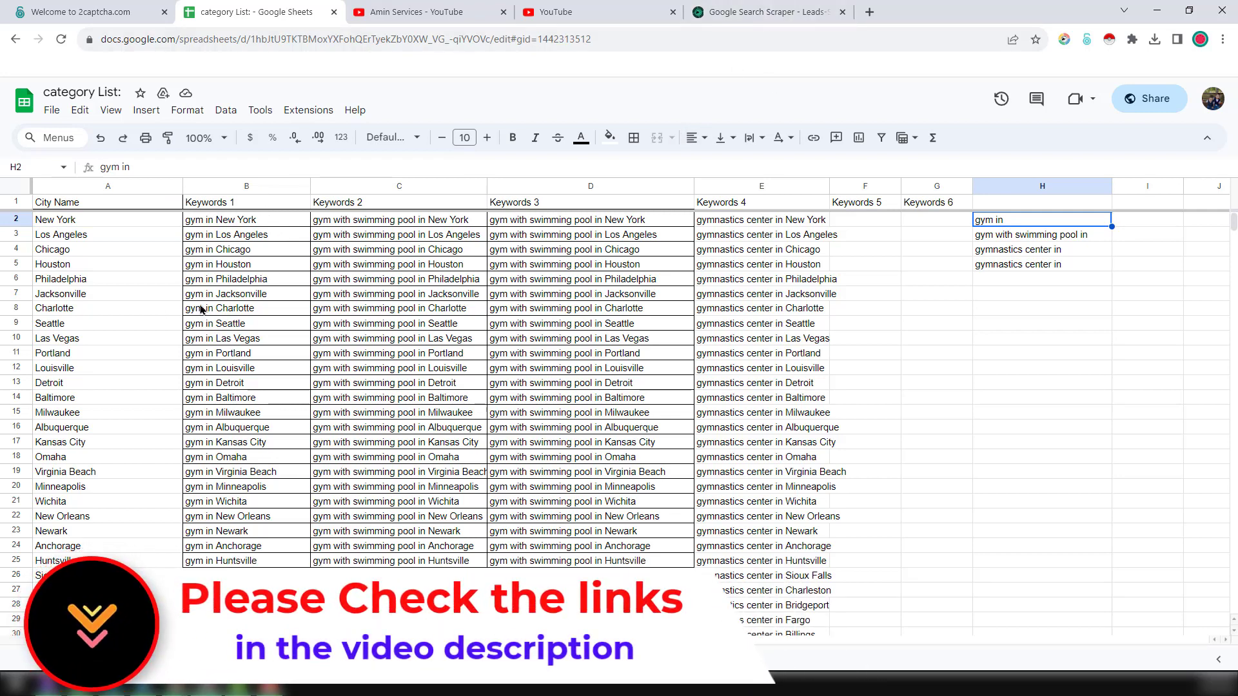
pyautogui.moveTo(275, 220); pyautogui.dragTo(277, 531)
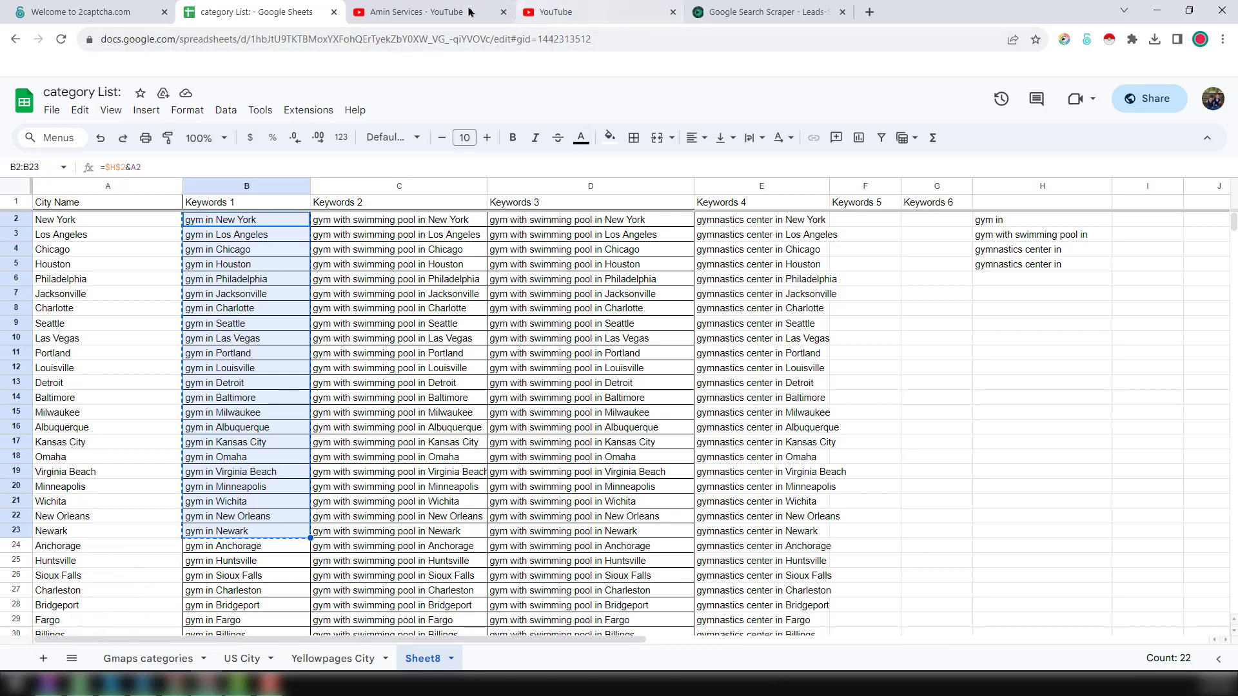
# Paste the 22 gym keywords into the scraper, keeping public Gmail/Yahoo emails and youtube source
pyautogui.click(1065, 41)
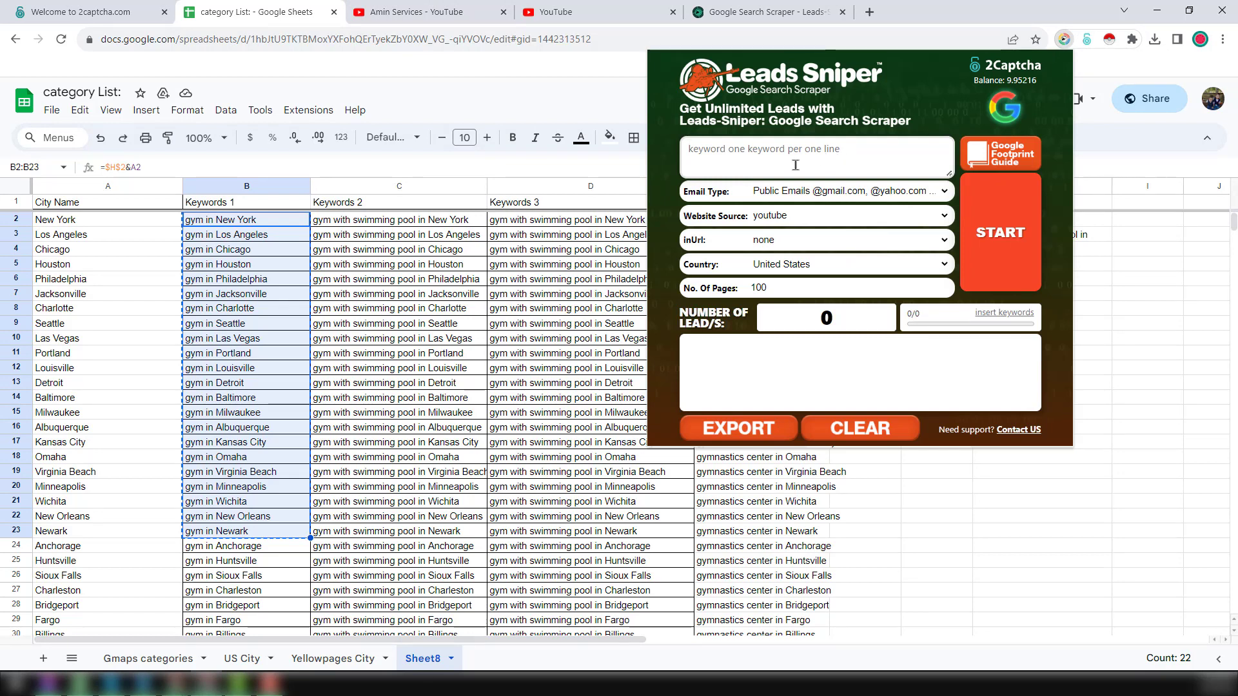
pyautogui.hotkey('ctrl', 'v')
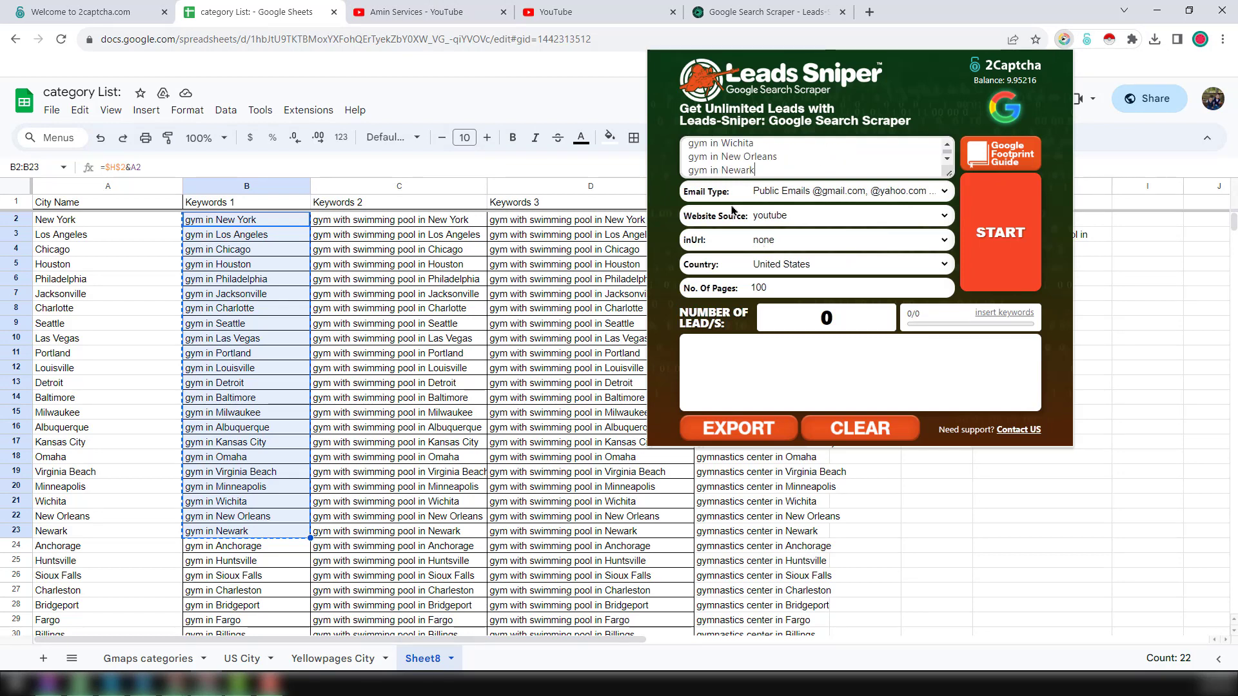
pyautogui.click(824, 193)
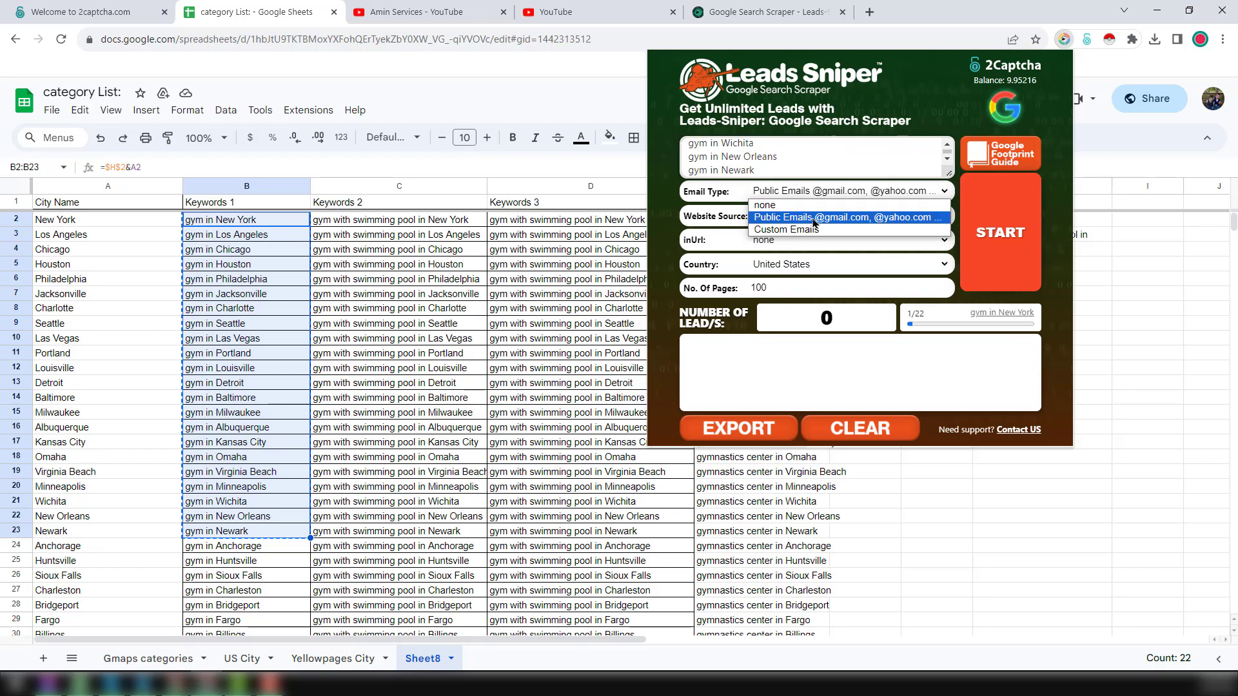
pyautogui.click(815, 219)
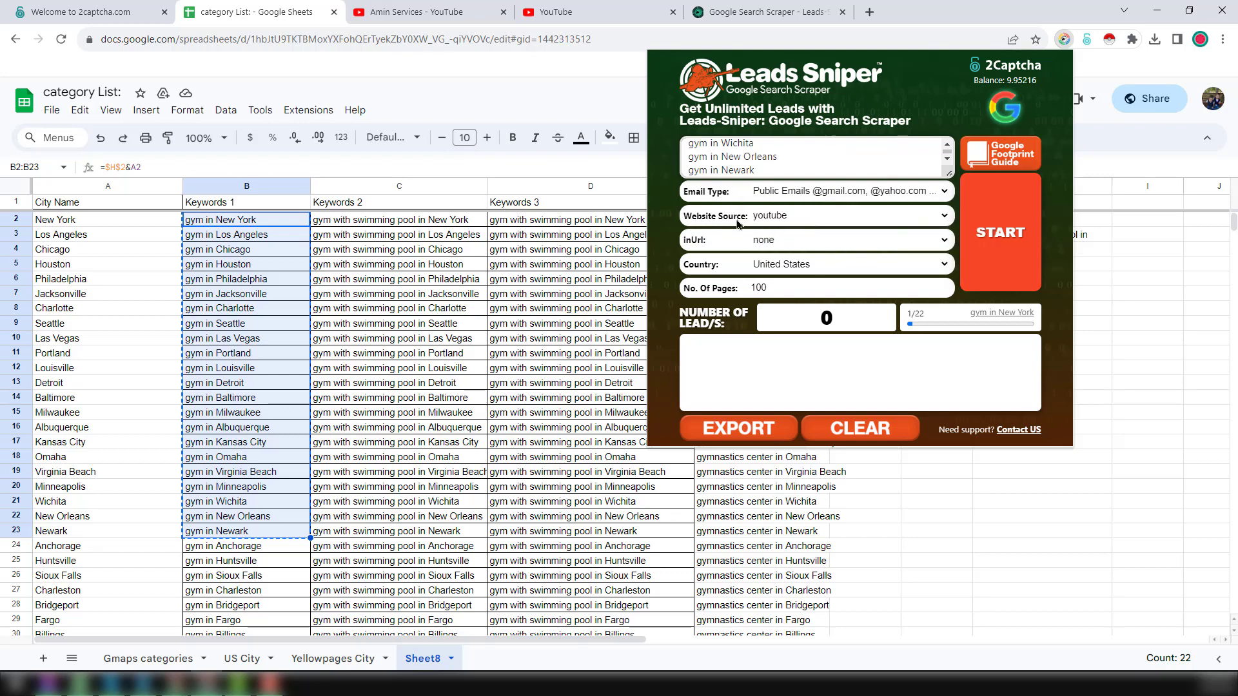
pyautogui.click(800, 221)
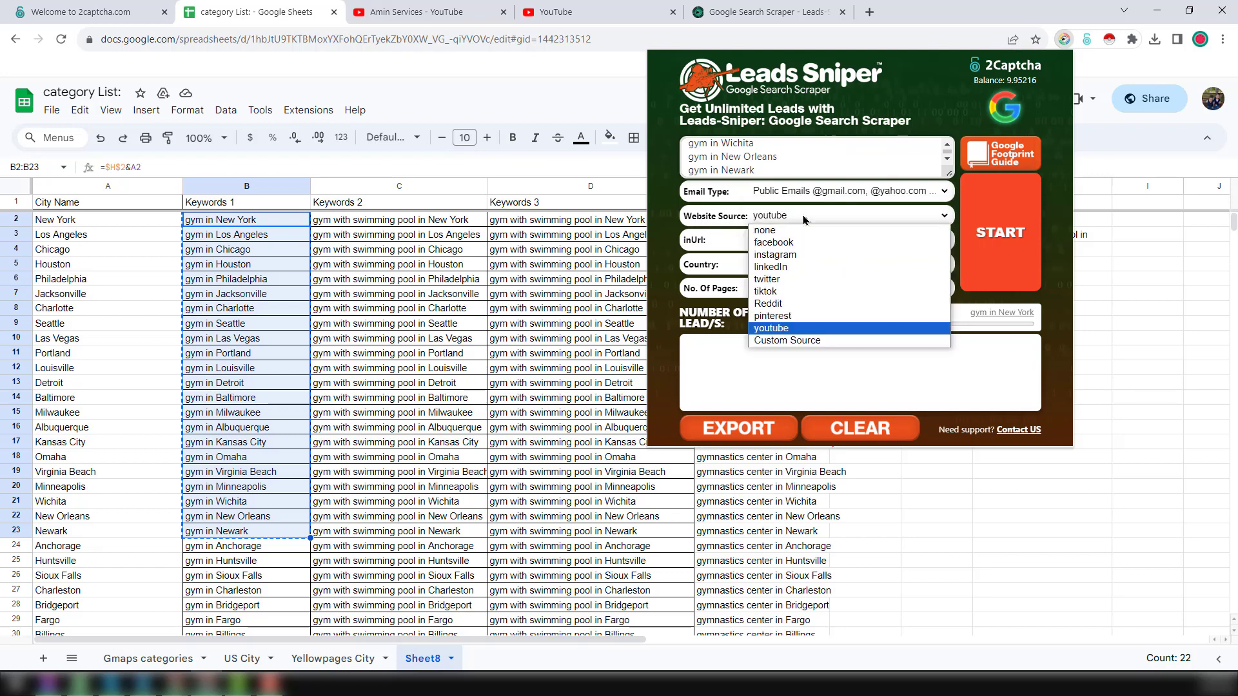
pyautogui.click(792, 330)
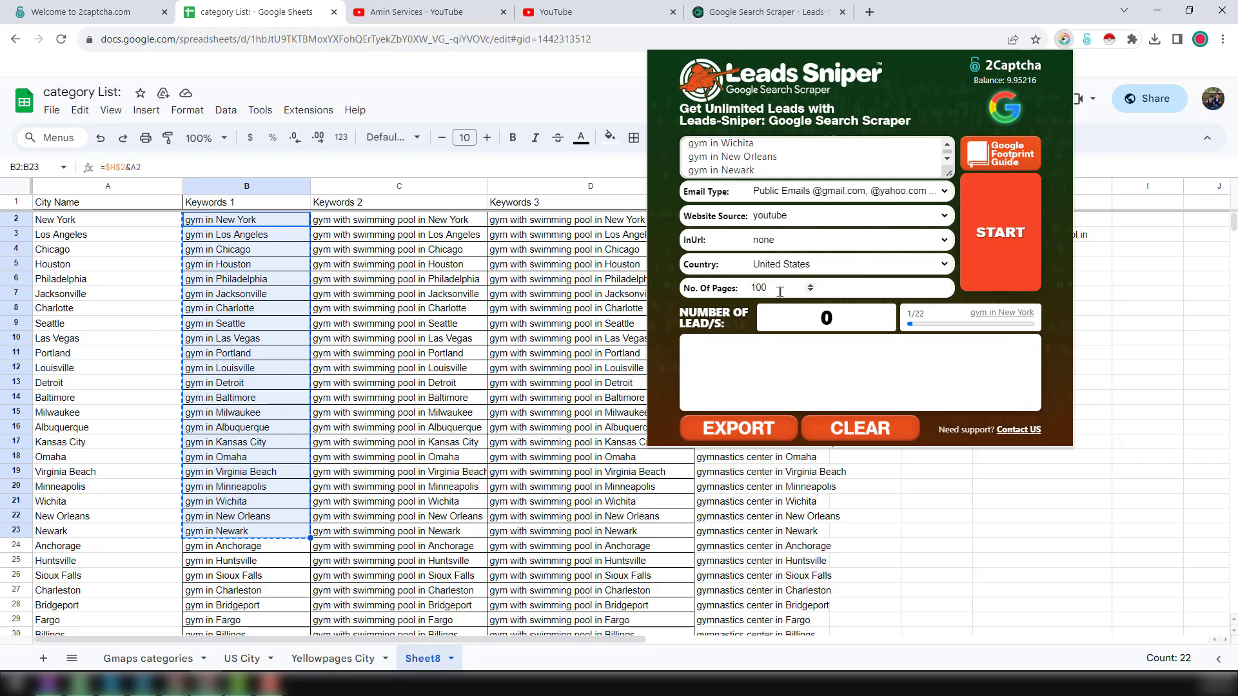
# Compare the scraper's linked 2Captcha key against the $9.95 balance, then return to YouTube
pyautogui.click(1021, 77)
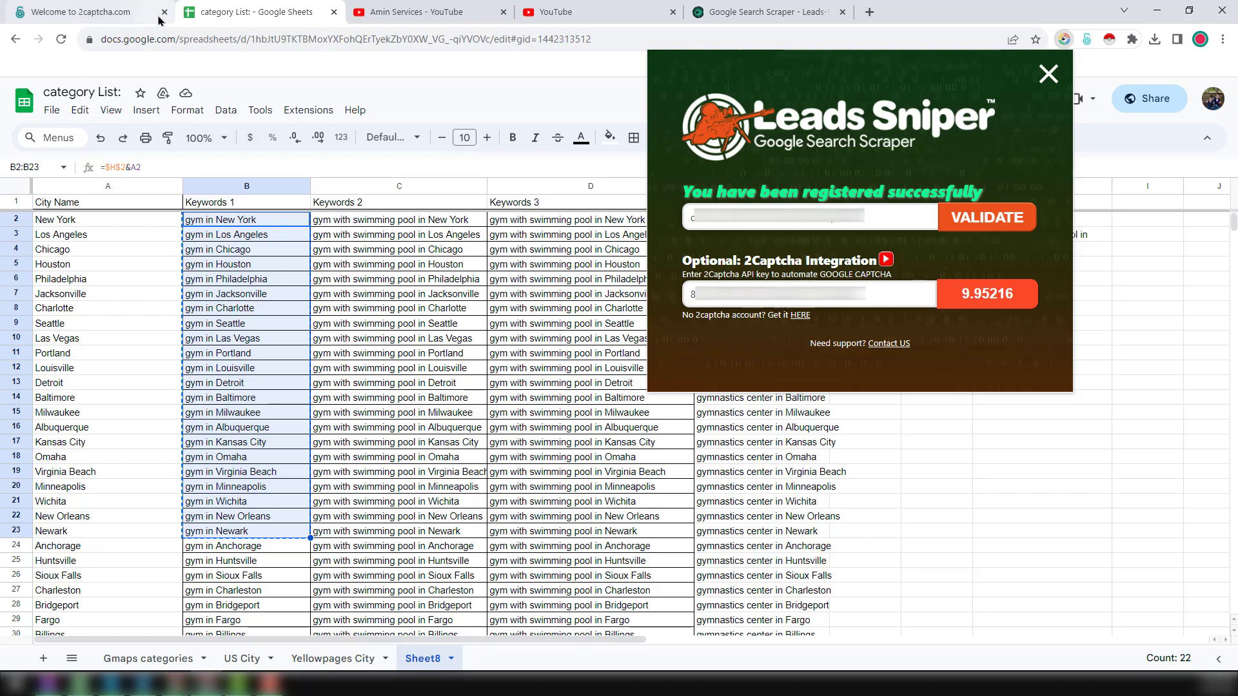
pyautogui.click(90, 12)
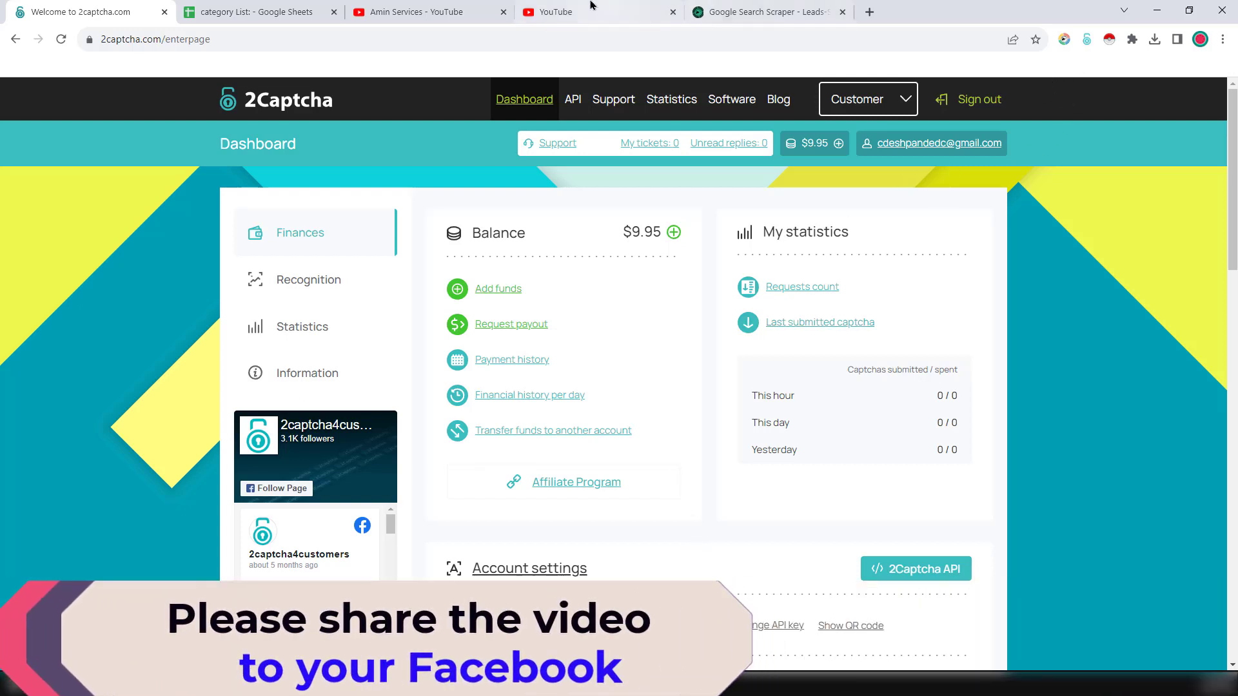
pyautogui.click(658, 13)
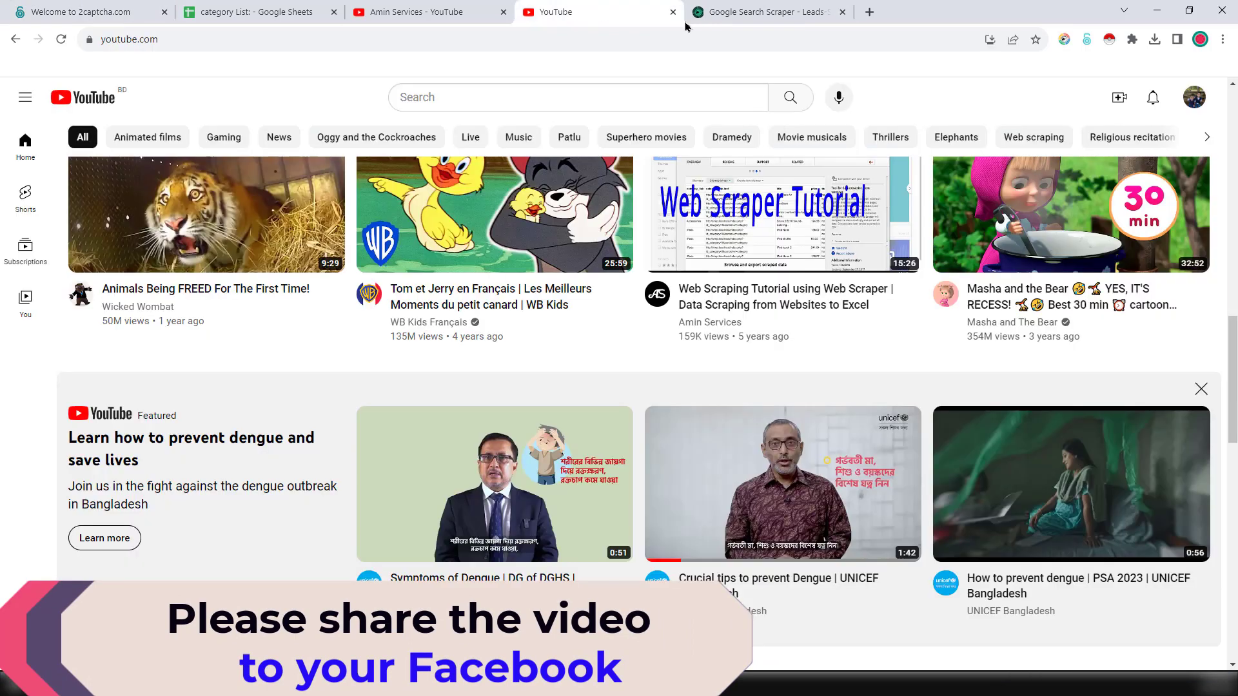
# Replace the scraper's keyword list with the 22 gym keywords and start scraping
pyautogui.click(1065, 40)
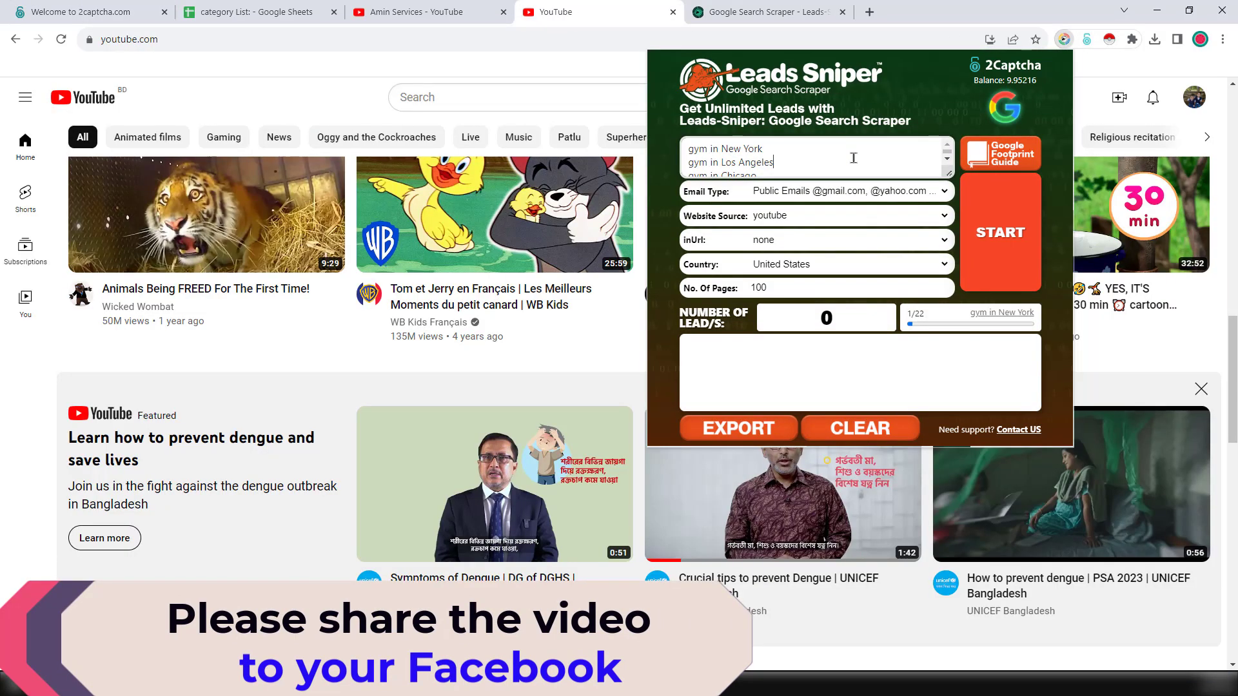
pyautogui.click(853, 158)
pyautogui.hotkey('ctrl', 'a')
pyautogui.hotkey('ctrl', 'v')
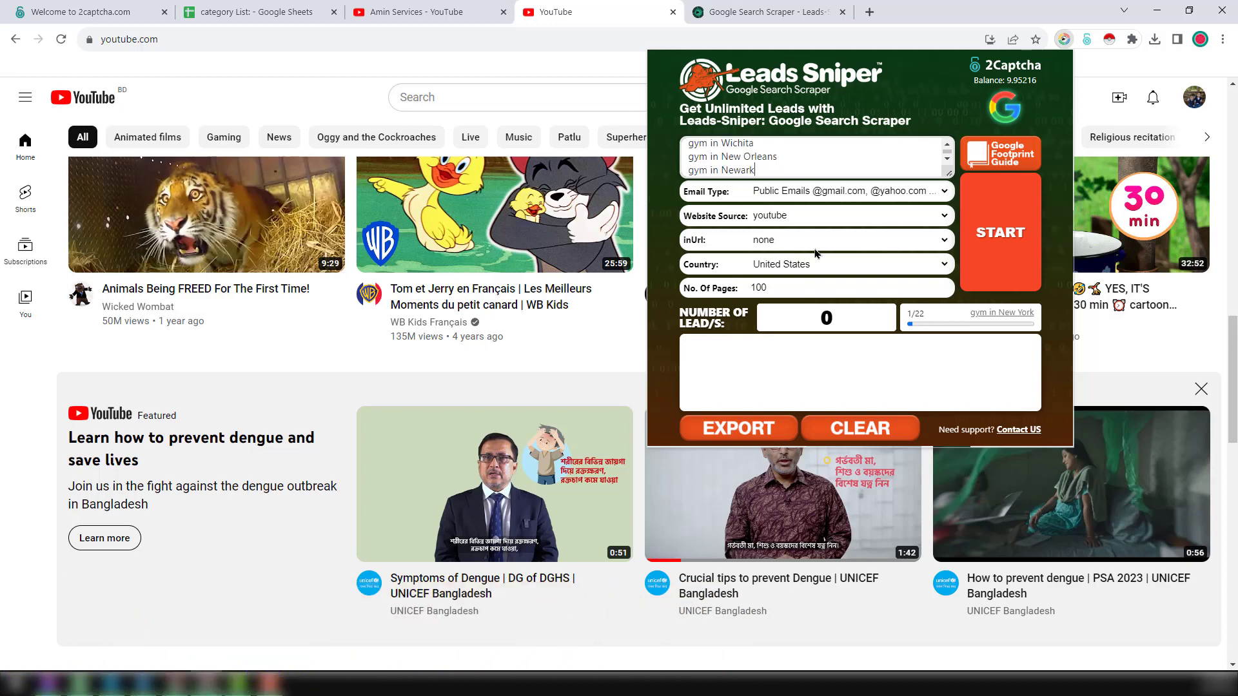
pyautogui.click(996, 250)
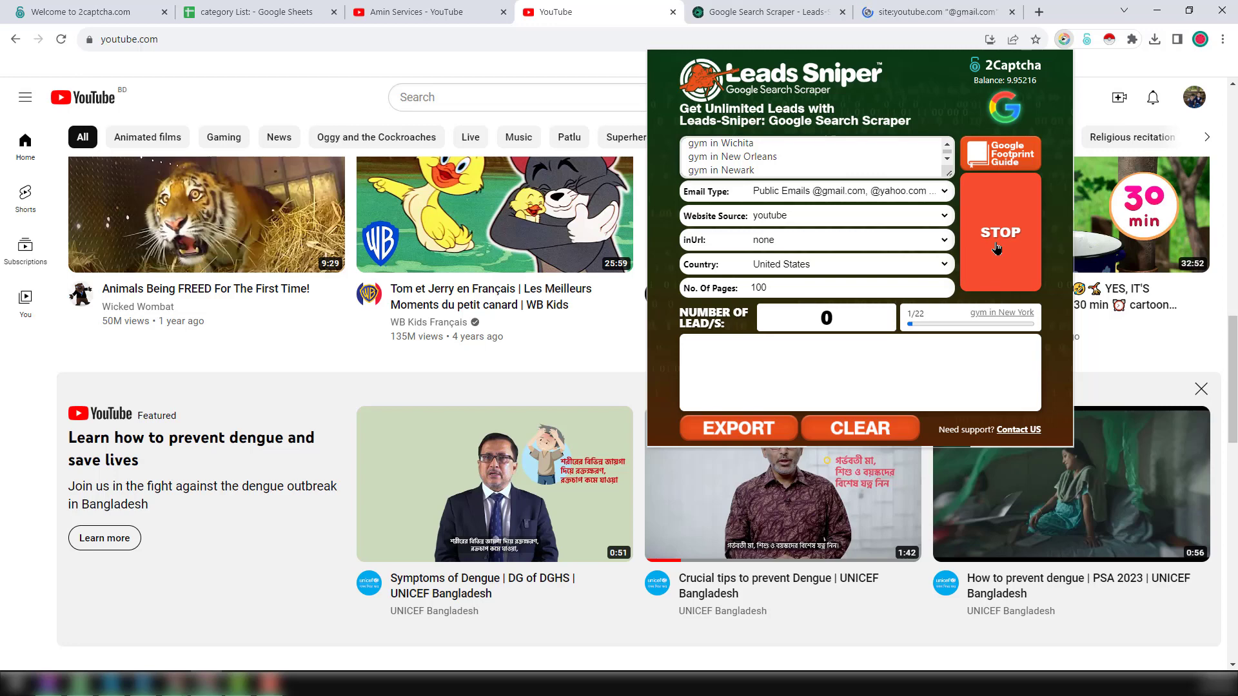
# Scroll through the site:youtube.com 'gym in New York' results showing Gmail addresses in snippets
pyautogui.click(933, 12)
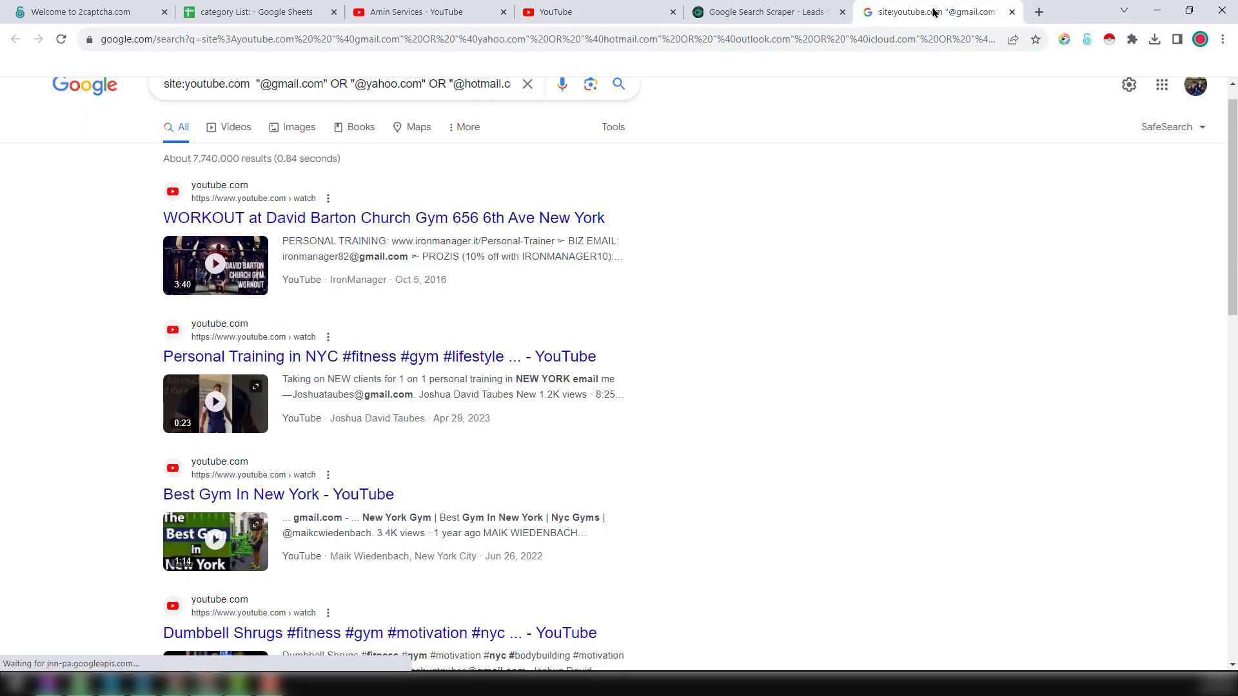
pyautogui.scroll(-5, 643, 256)
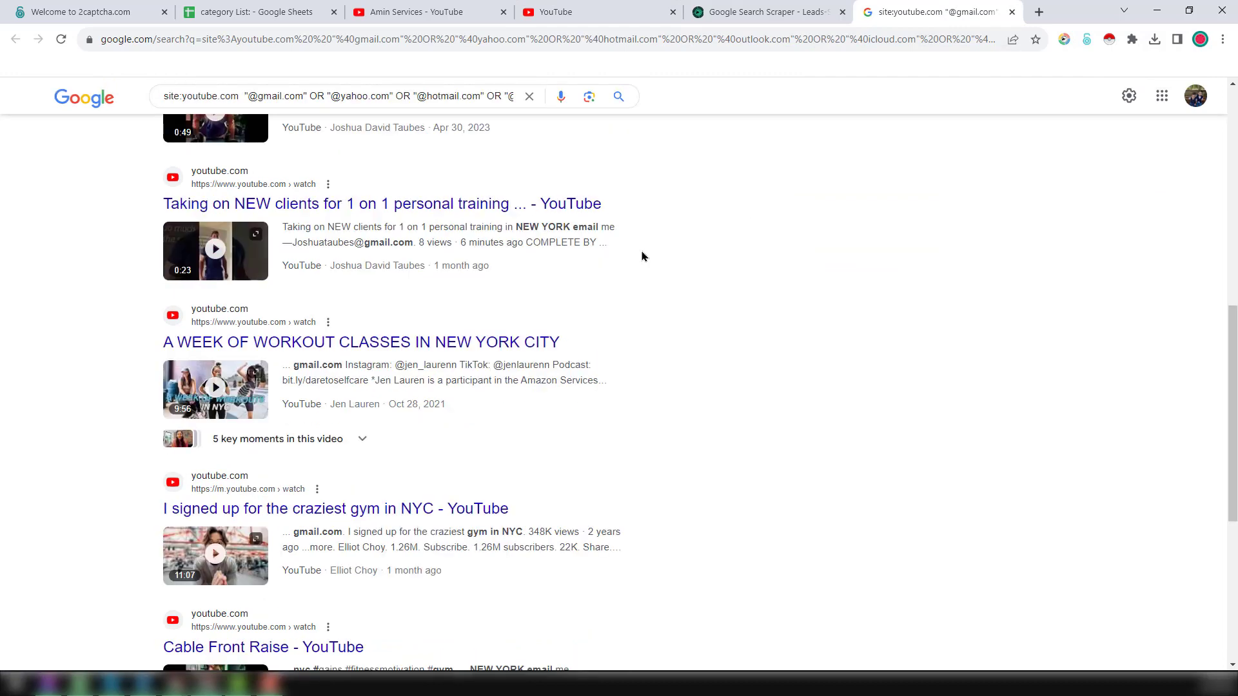
pyautogui.scroll(-2, 643, 257)
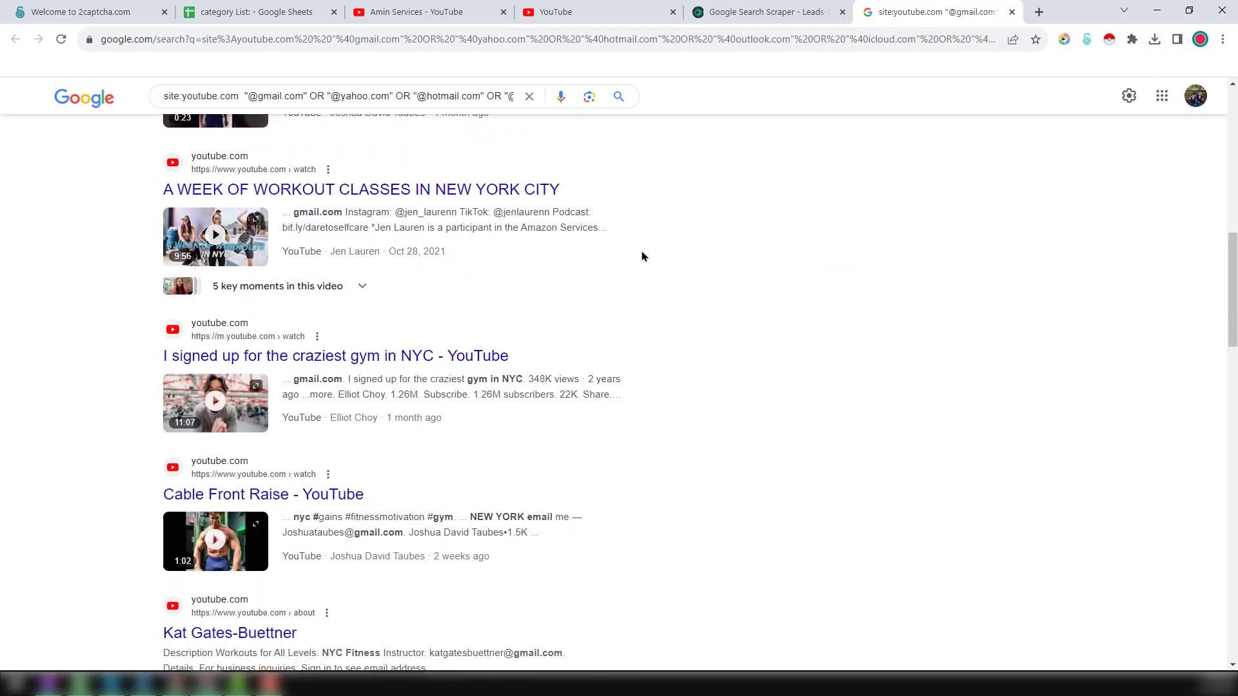
pyautogui.scroll(-2, 642, 257)
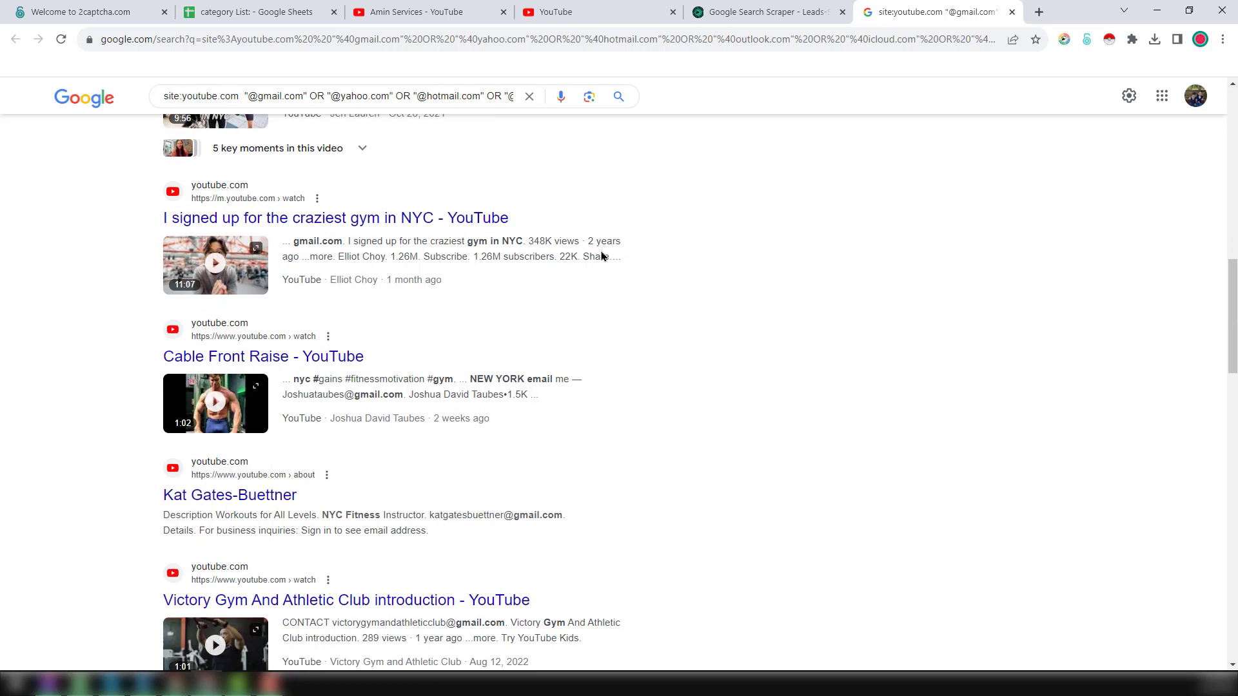
pyautogui.scroll(-2, 597, 282)
pyautogui.scroll(-2, 597, 285)
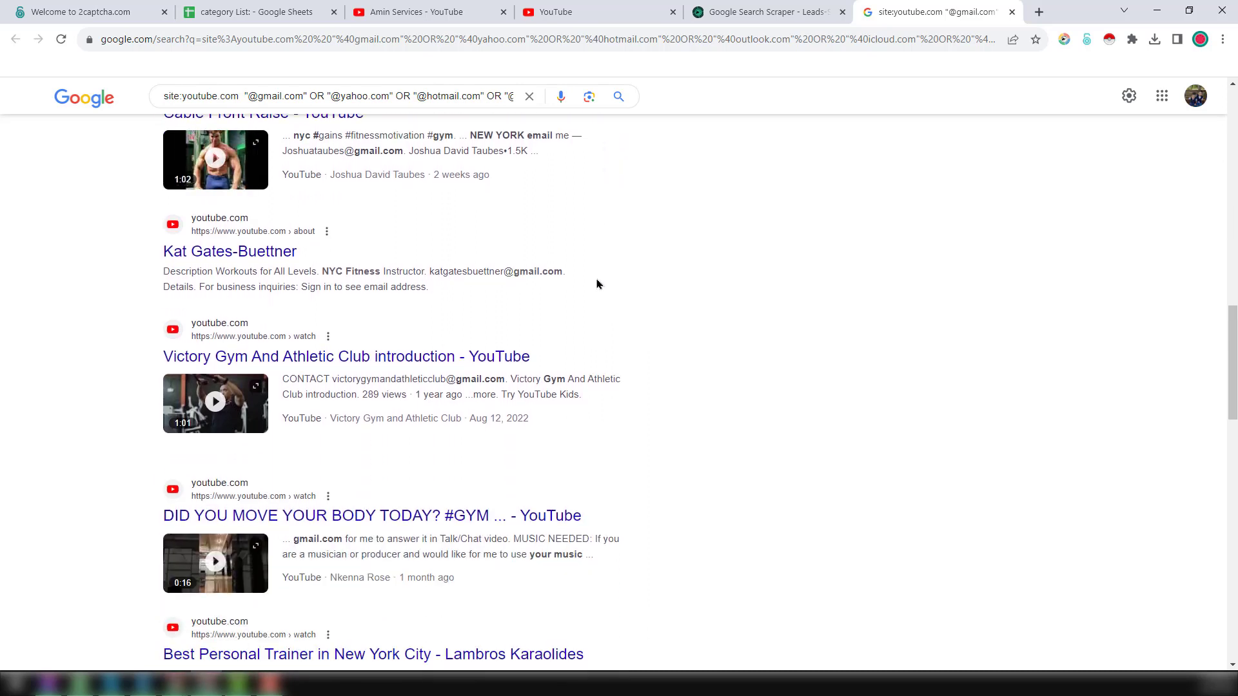
pyautogui.scroll(-1, 597, 284)
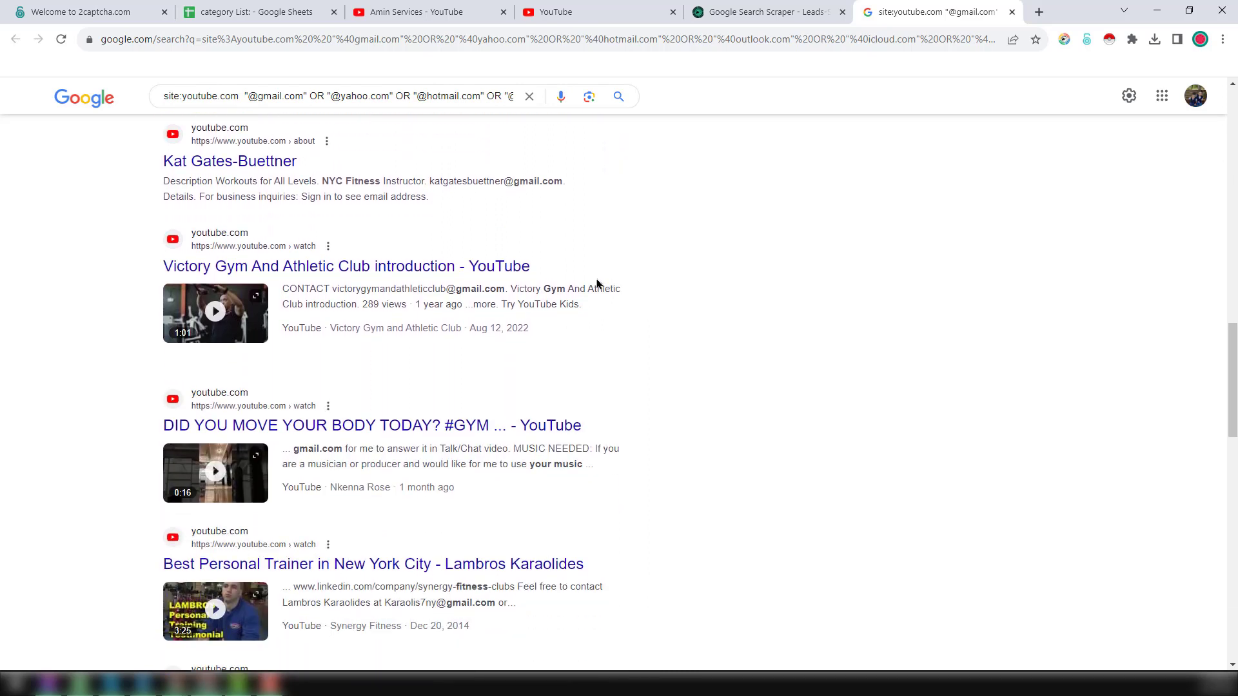
pyautogui.scroll(-1, 597, 285)
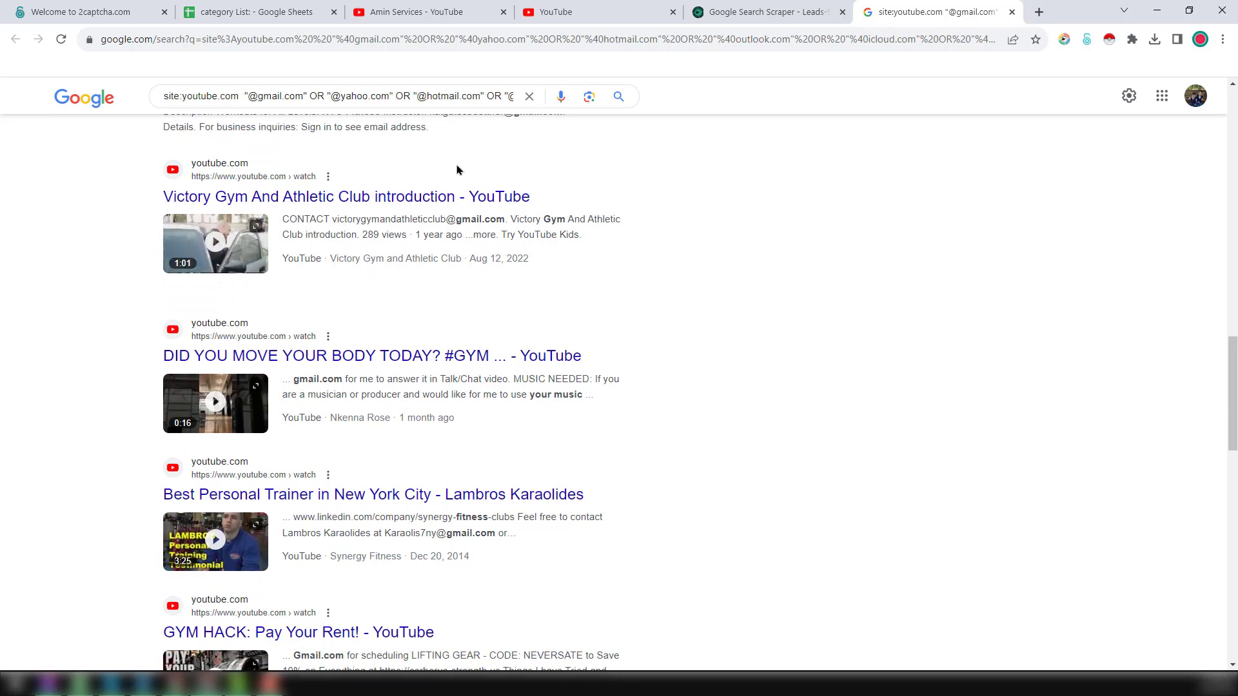
pyautogui.scroll(-2, 456, 166)
pyautogui.scroll(-3, 816, 82)
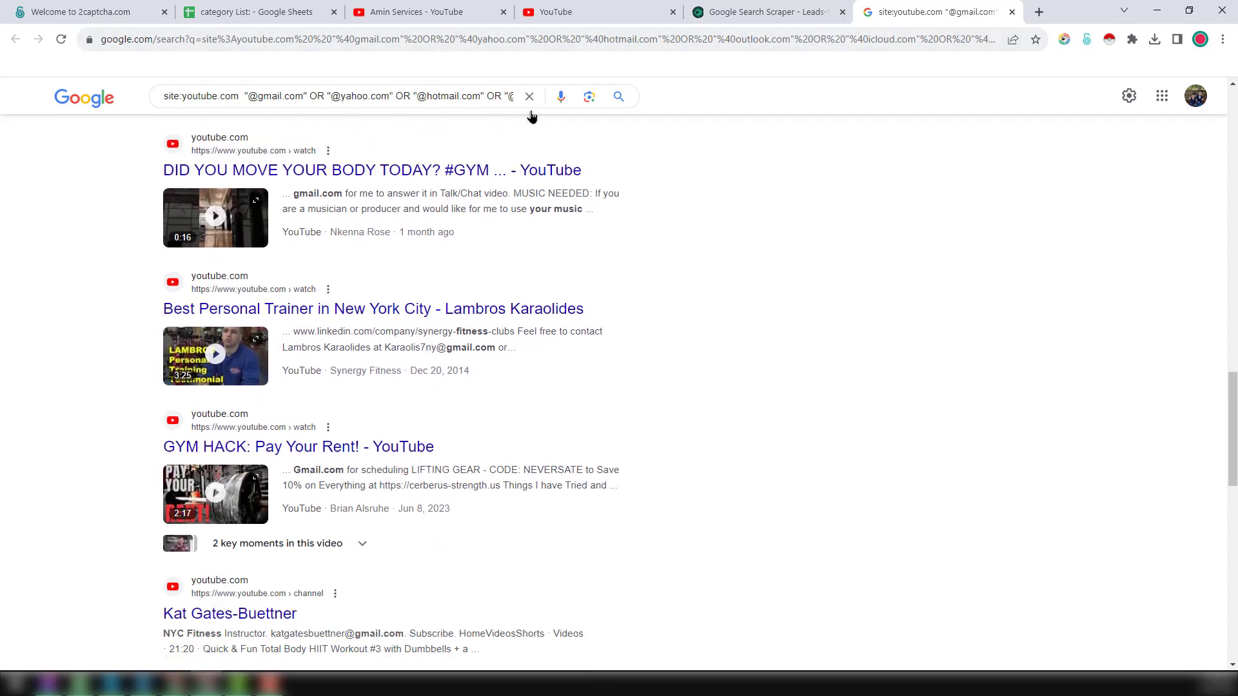
# Recheck the H2 base phrase and Keywords 1 formula, then open the scraper from the YouTube tab
pyautogui.click(256, 11)
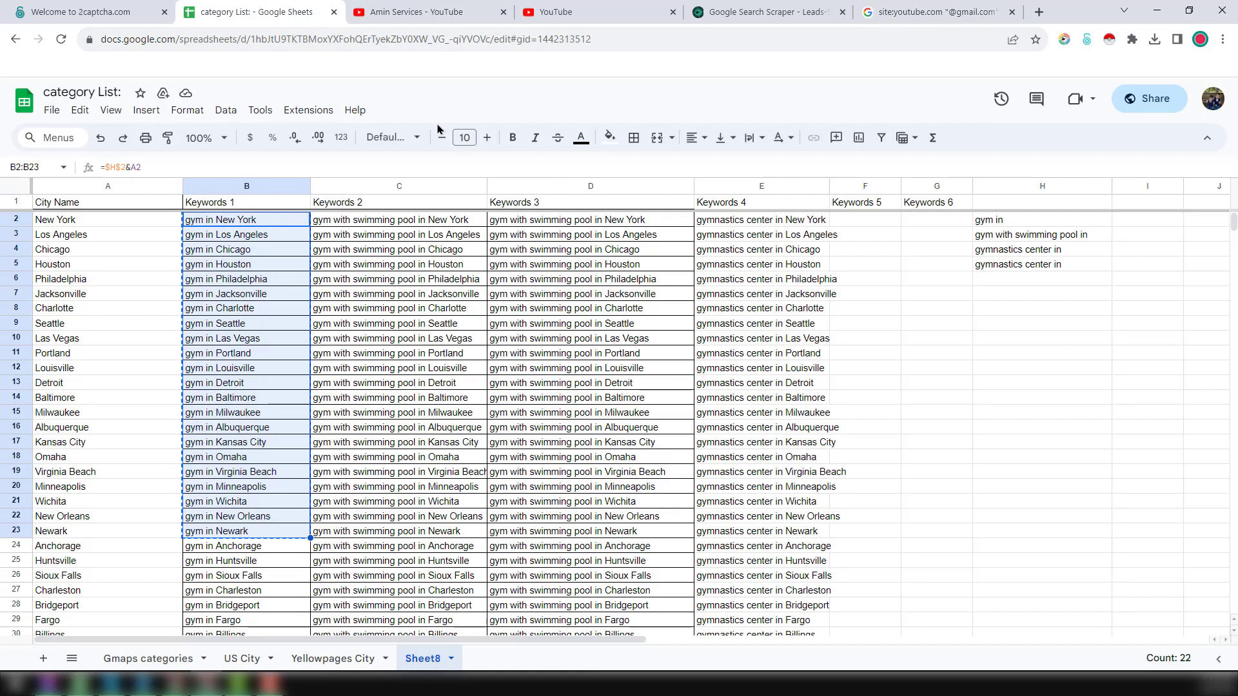
pyautogui.click(1039, 222)
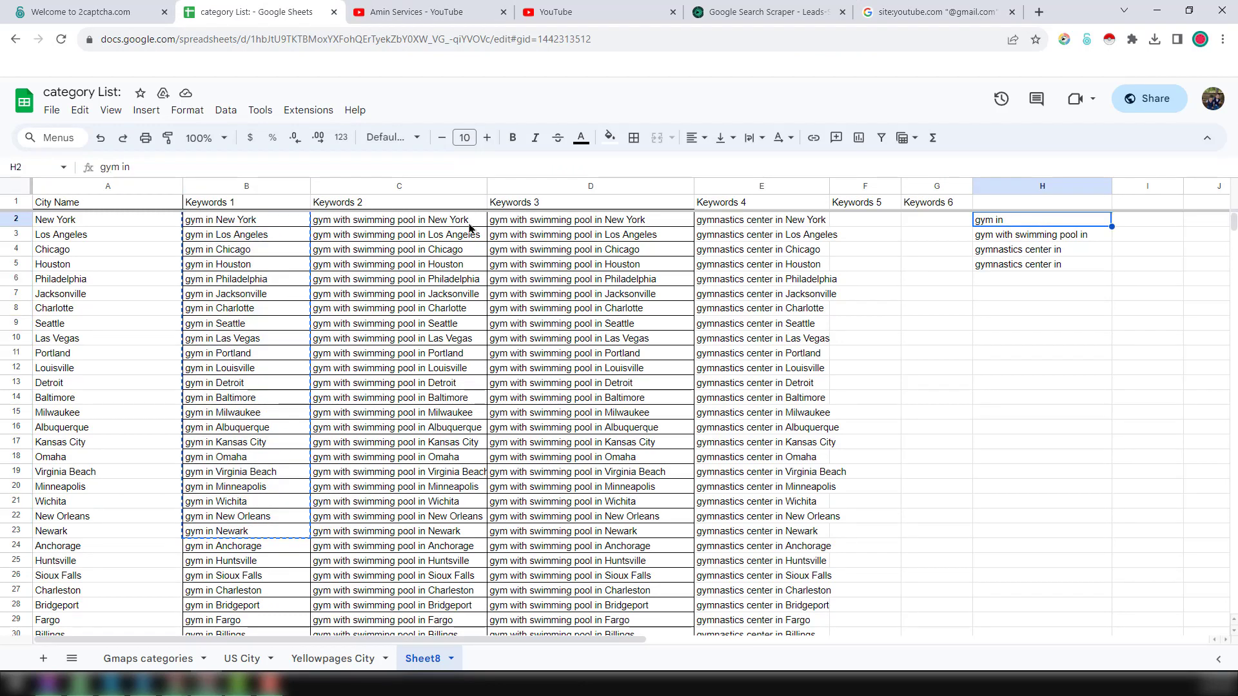
pyautogui.click(265, 224)
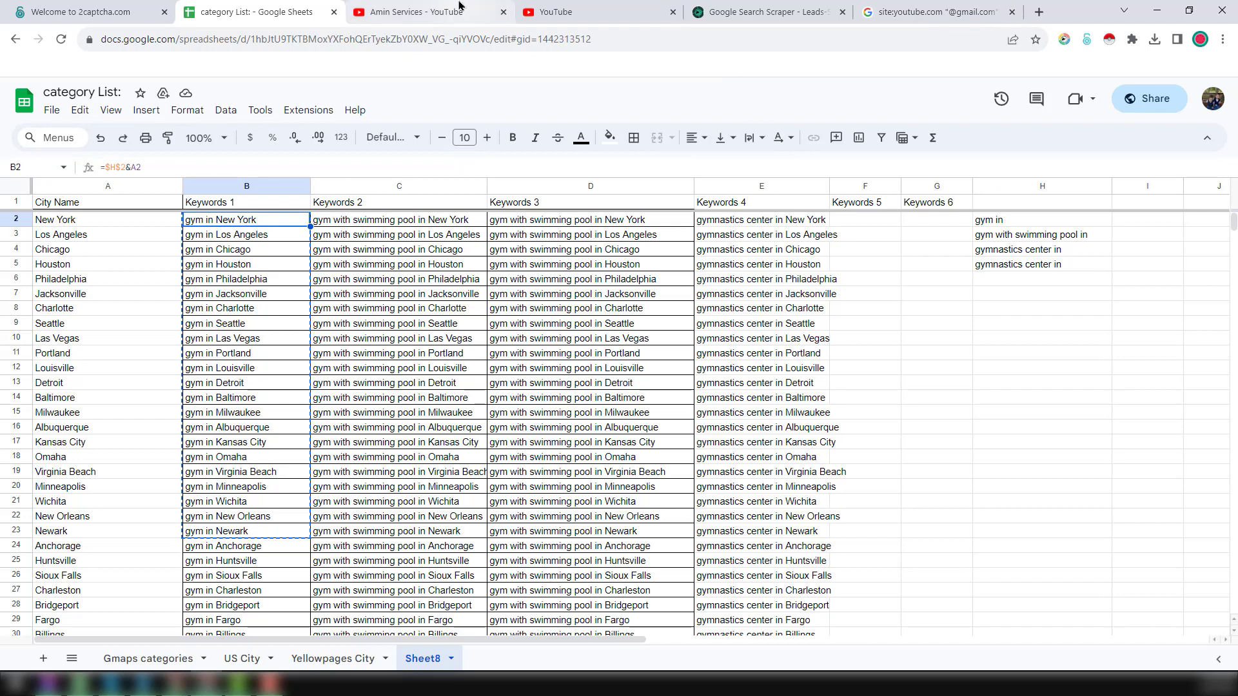
pyautogui.click(419, 12)
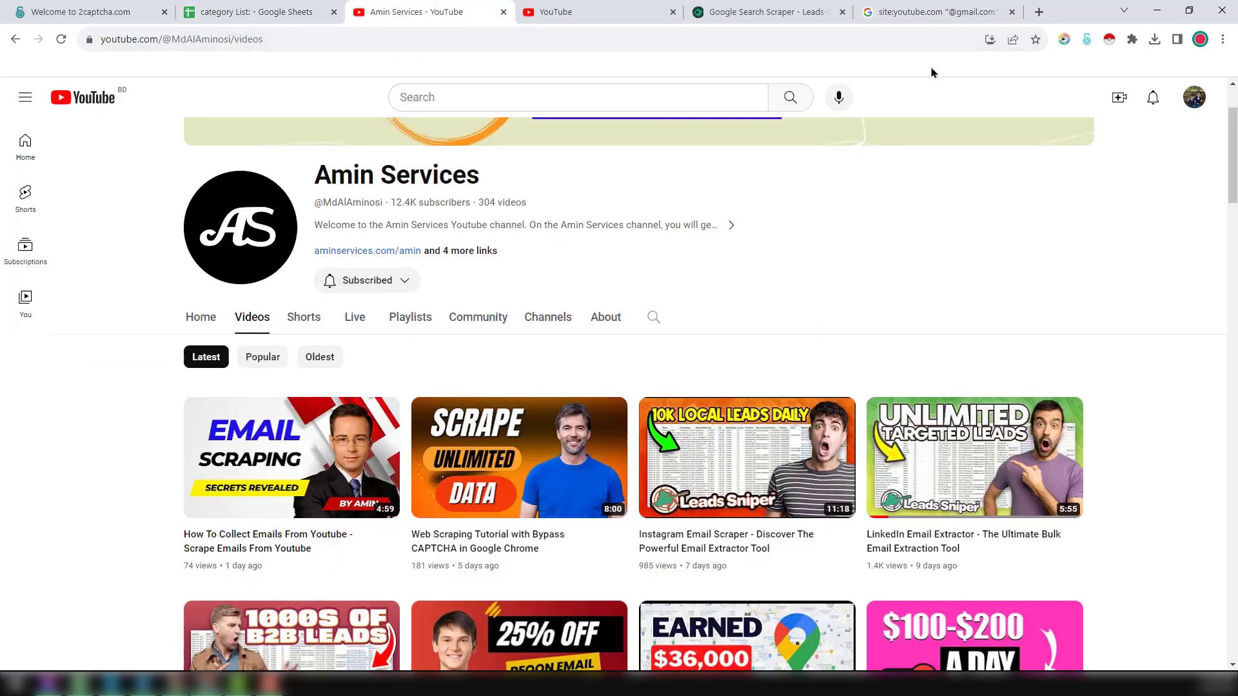
pyautogui.click(1064, 40)
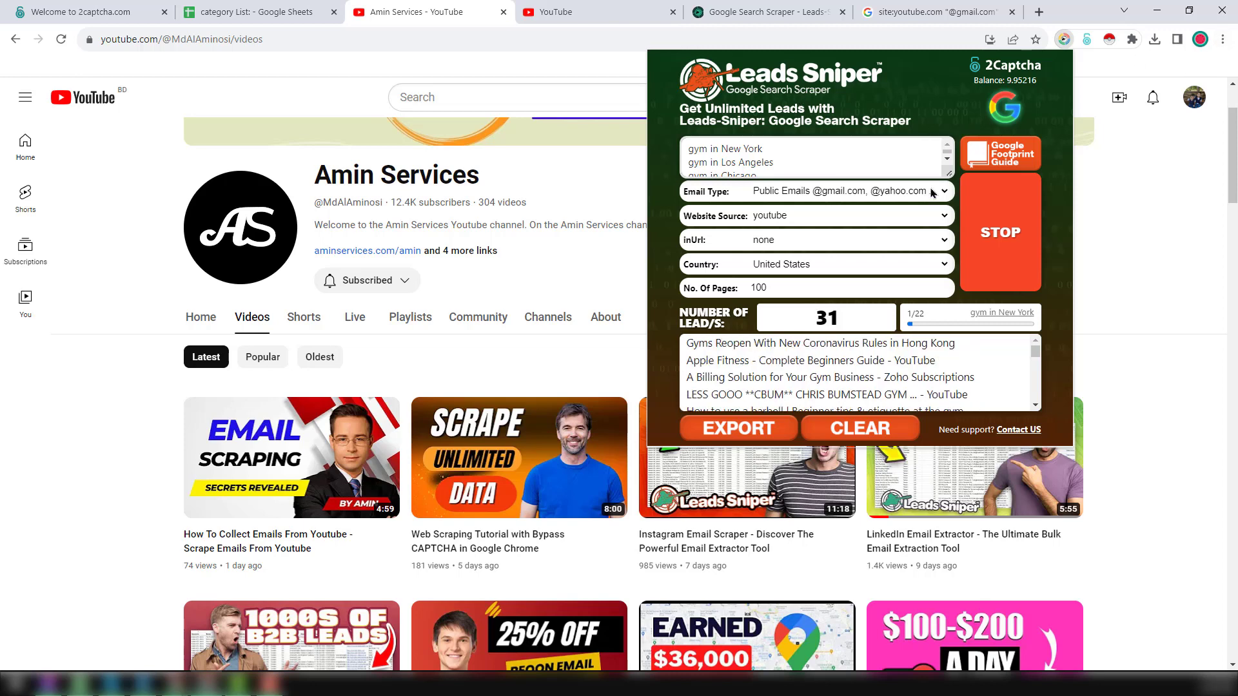
# Open the Chrome profile switcher, then return to the keyword spreadsheet
pyautogui.click(1201, 39)
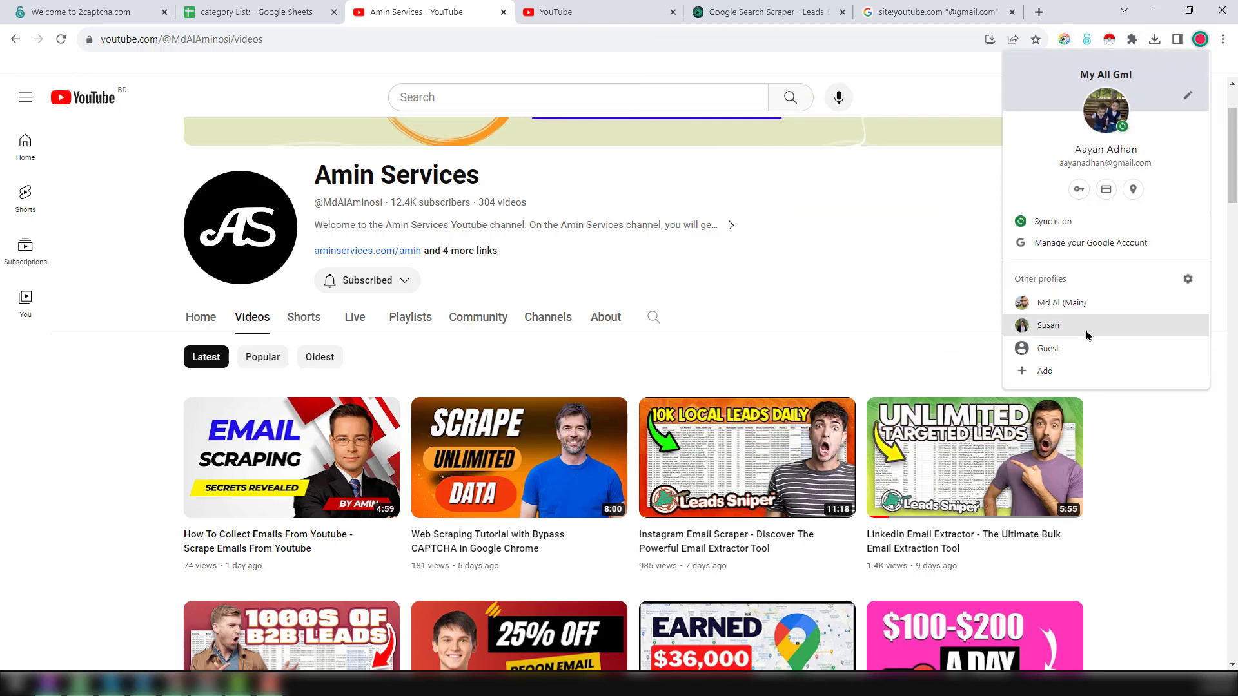
pyautogui.hotkey('ctrl', 'shift', 'Tab')
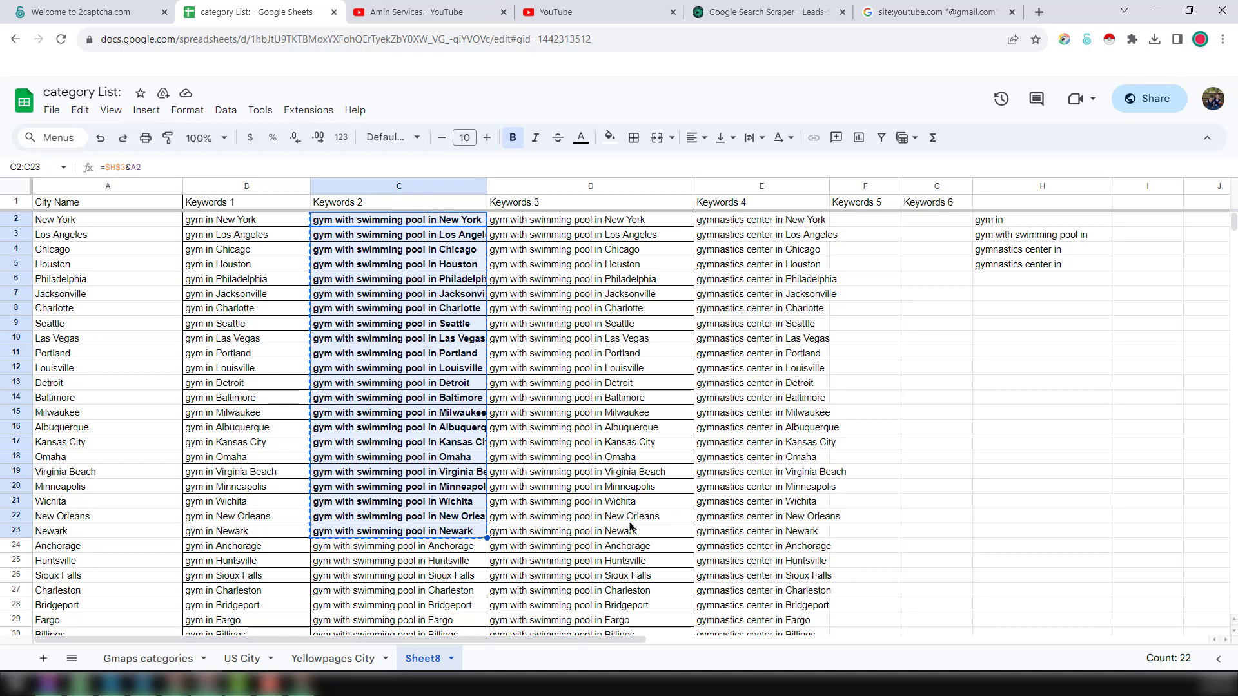
# Switch to the second browser window and open the Leads Sniper scraper there
pyautogui.click(339, 684)
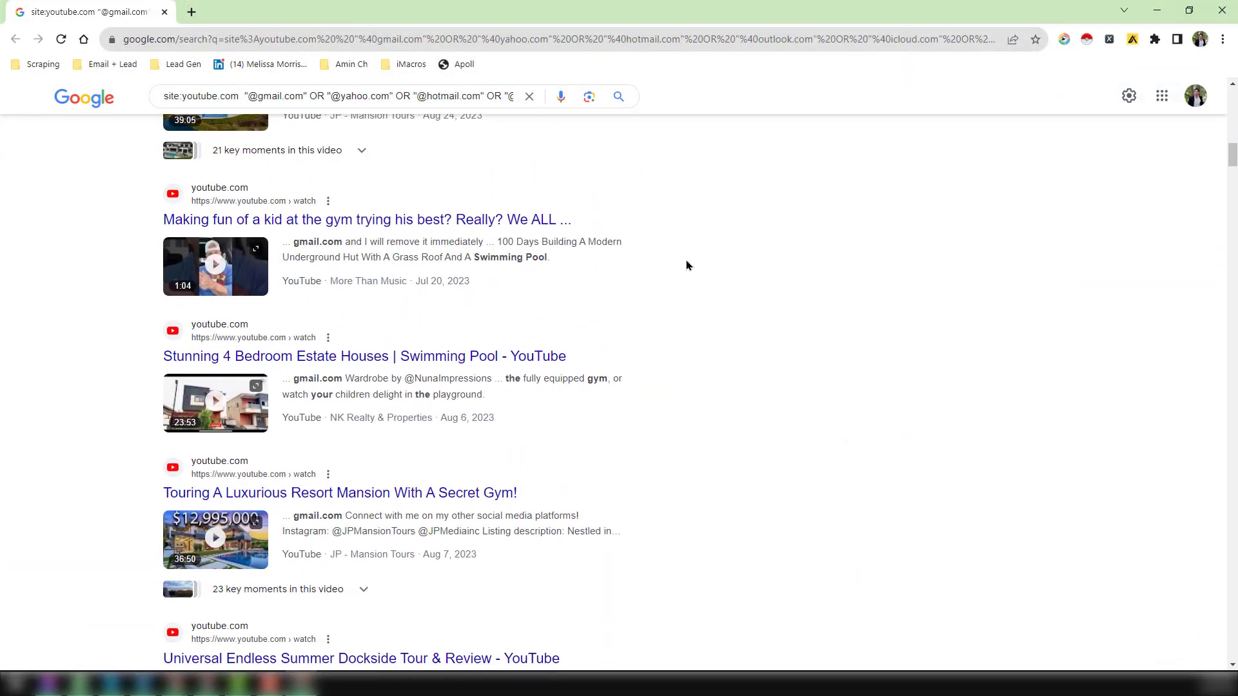
pyautogui.scroll(-2, 773, 225)
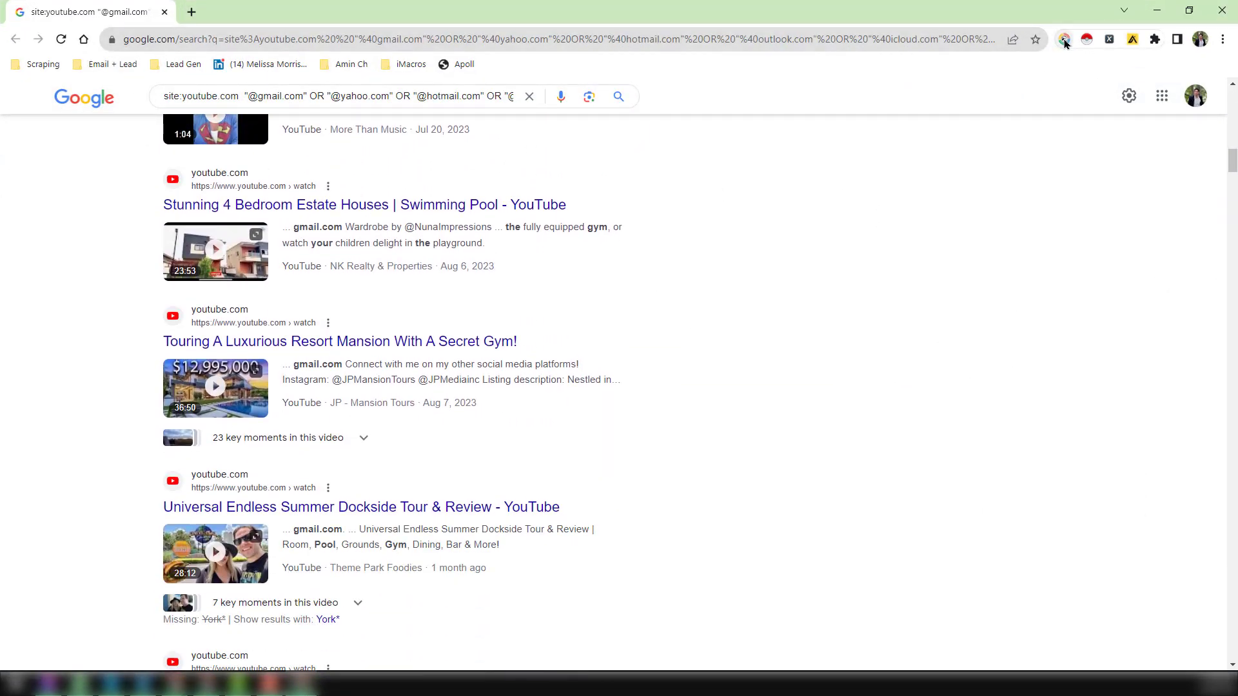
pyautogui.click(1065, 40)
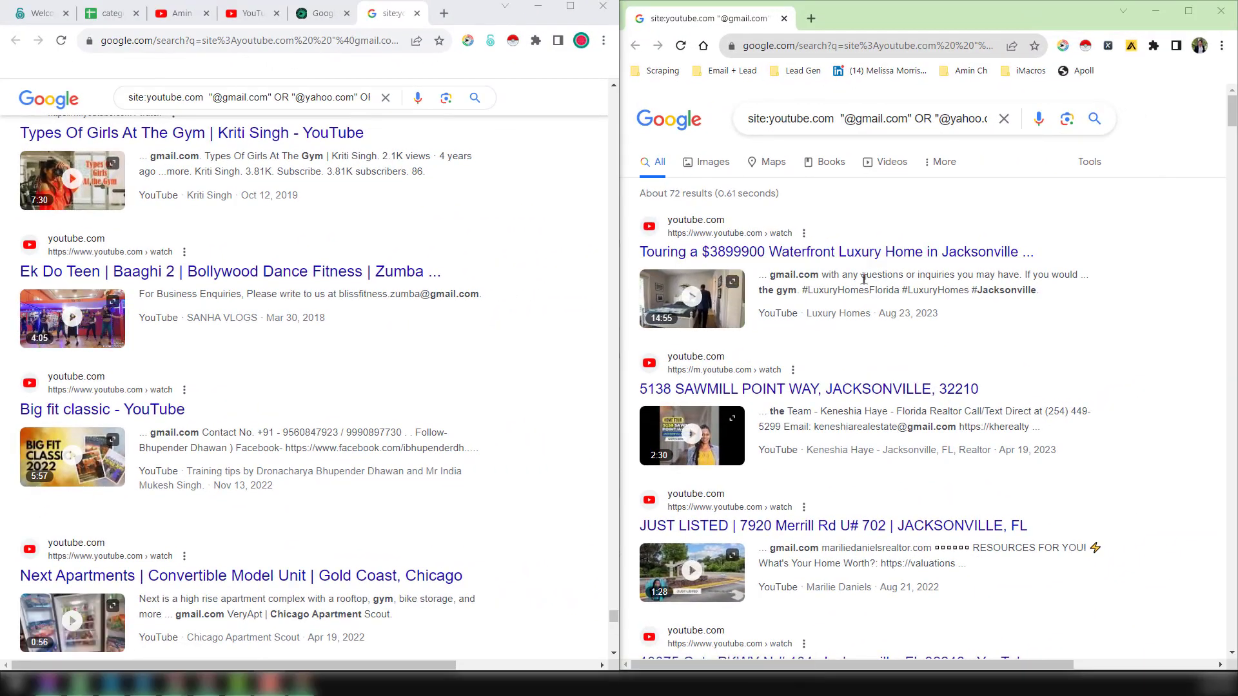
# Stop the swimming-pool scrape at 637 leads and the gym scrape at 852 leads
pyautogui.scroll(-15, 864, 281)
pyautogui.scroll(-18, 865, 282)
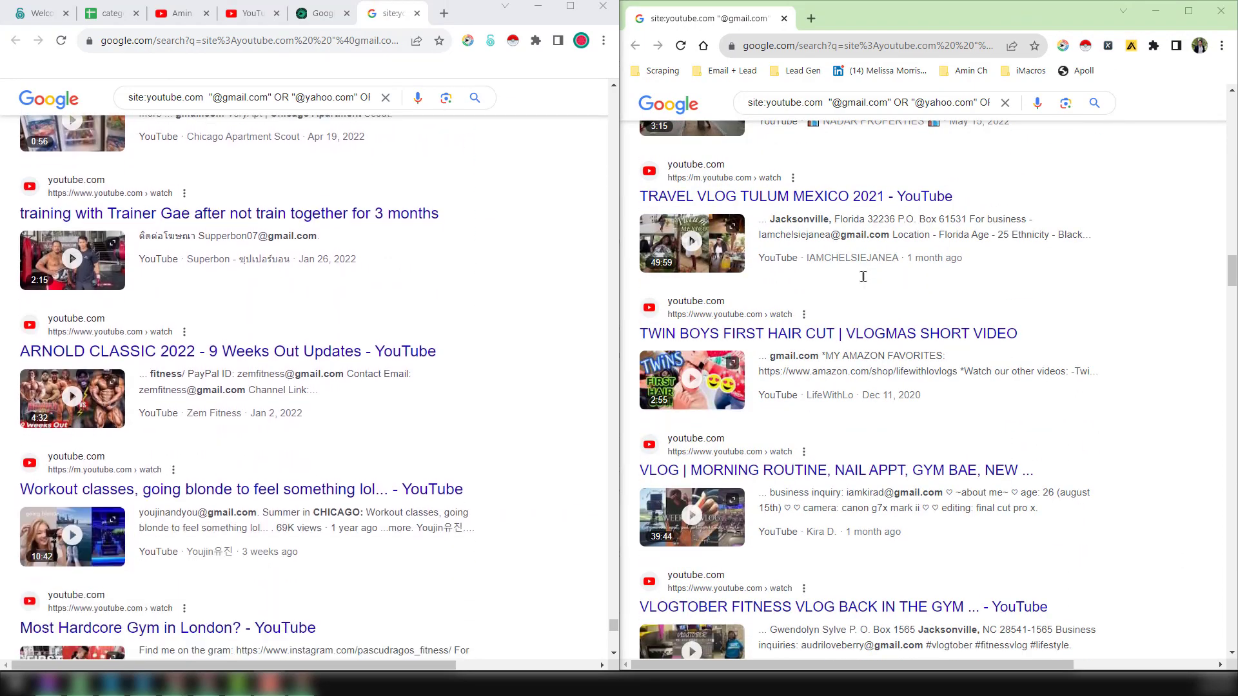
pyautogui.scroll(-10, 864, 277)
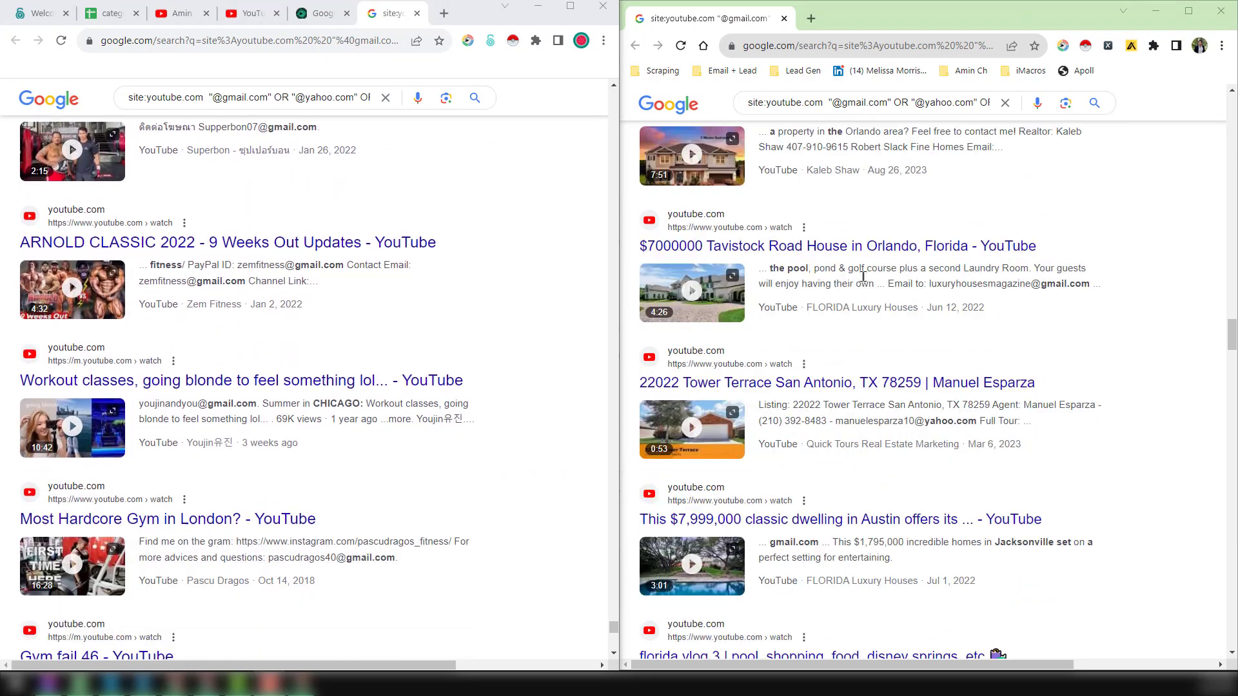
pyautogui.click(1063, 46)
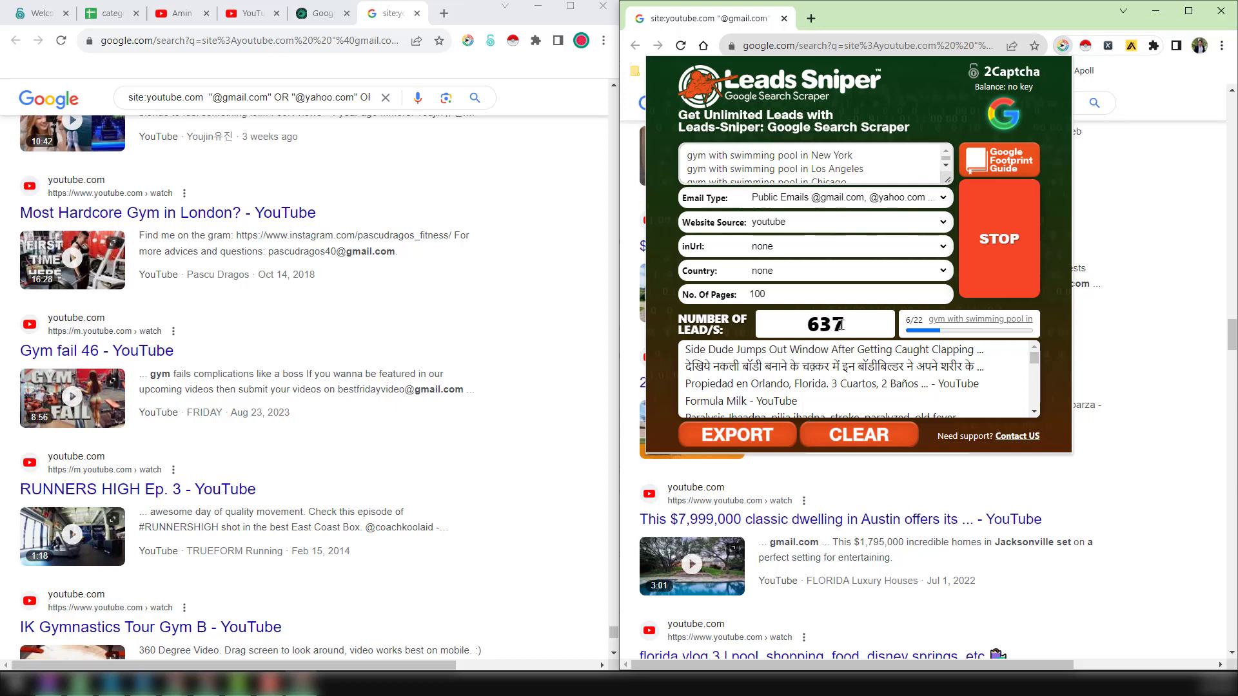
pyautogui.click(996, 246)
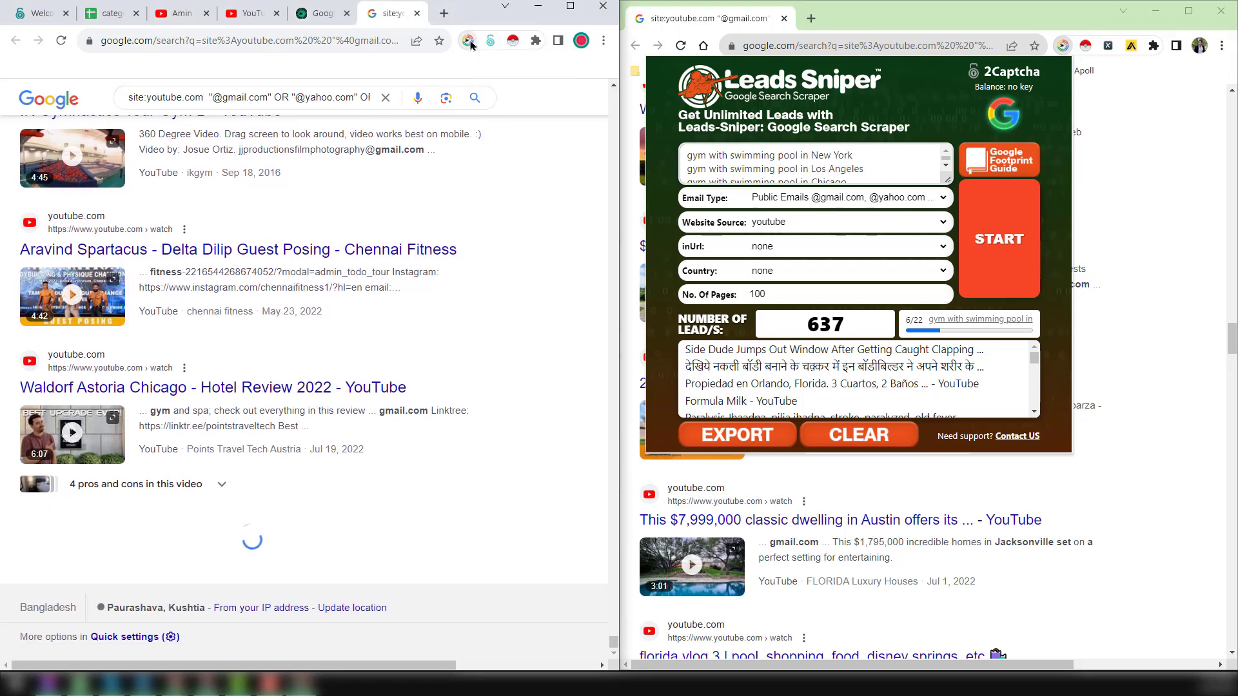
pyautogui.click(468, 41)
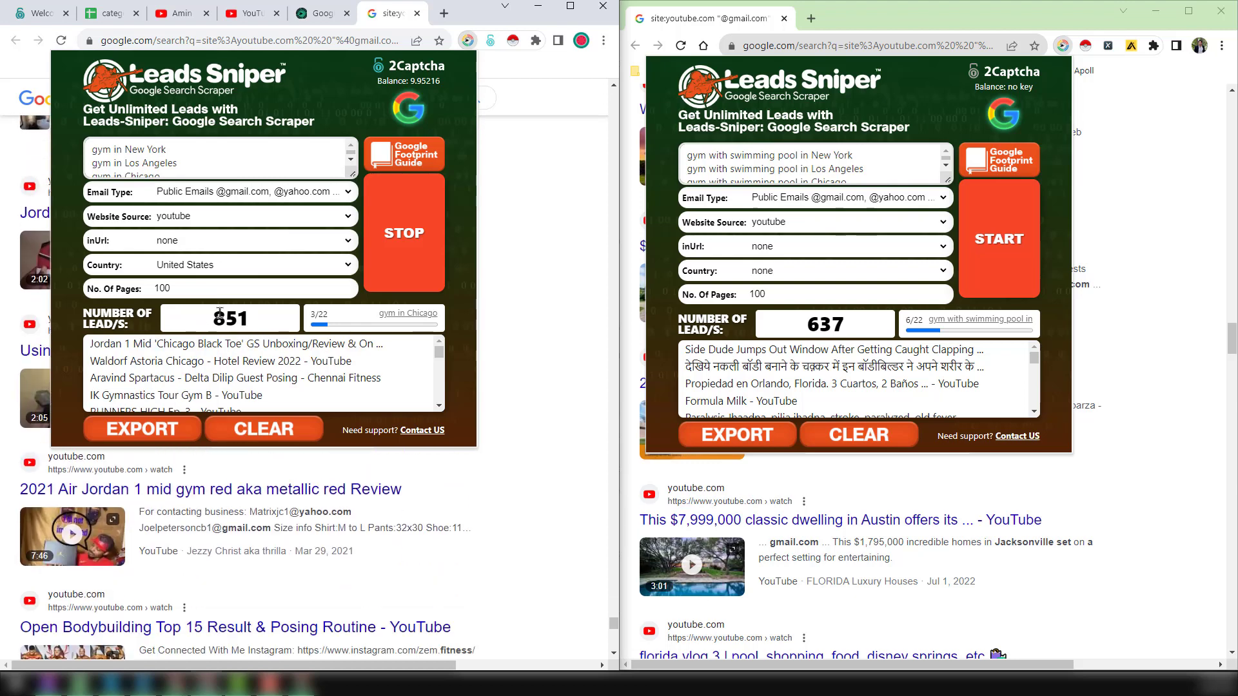
pyautogui.click(406, 246)
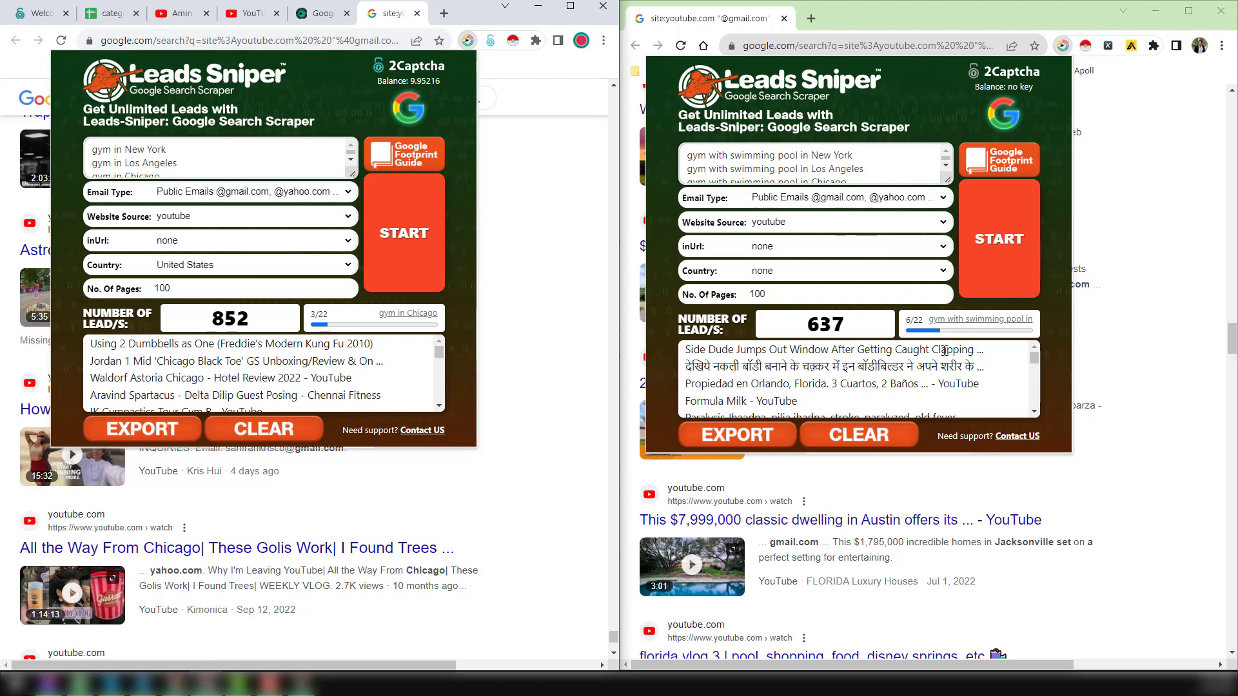
# Export the 637 swimming-pool leads with Select all fields ticked as an .XLSX download
pyautogui.click(771, 435)
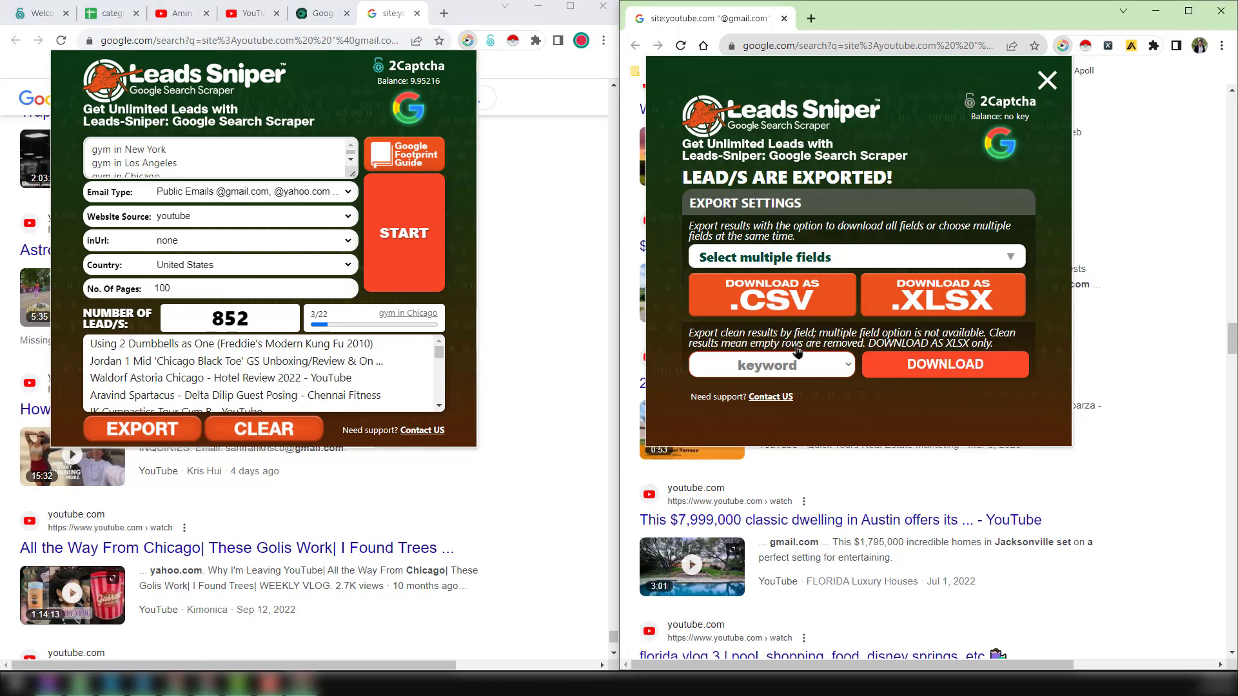
pyautogui.click(999, 261)
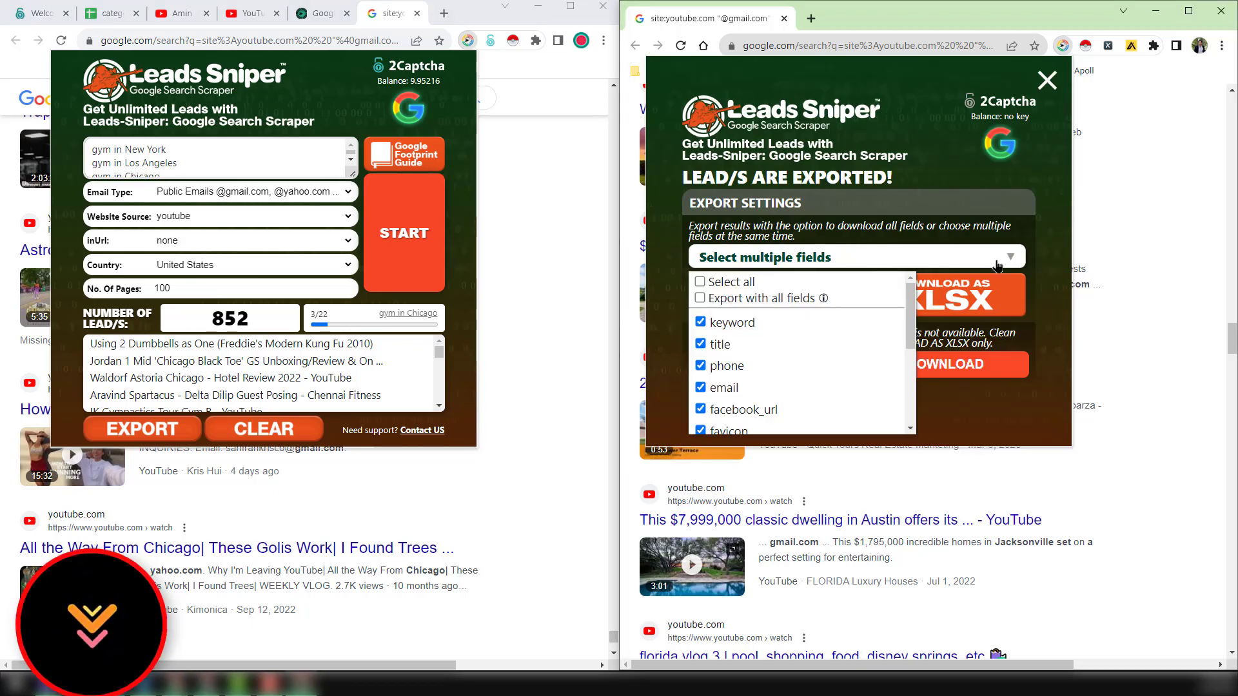
pyautogui.click(661, 287)
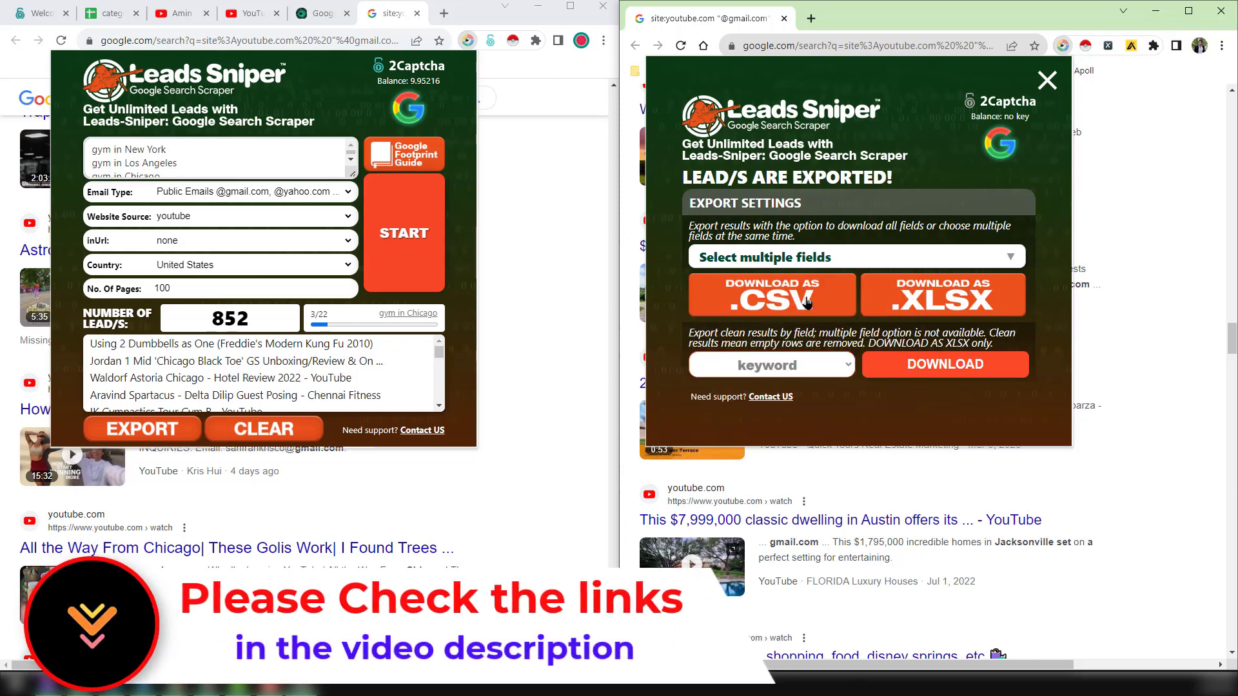
pyautogui.click(980, 253)
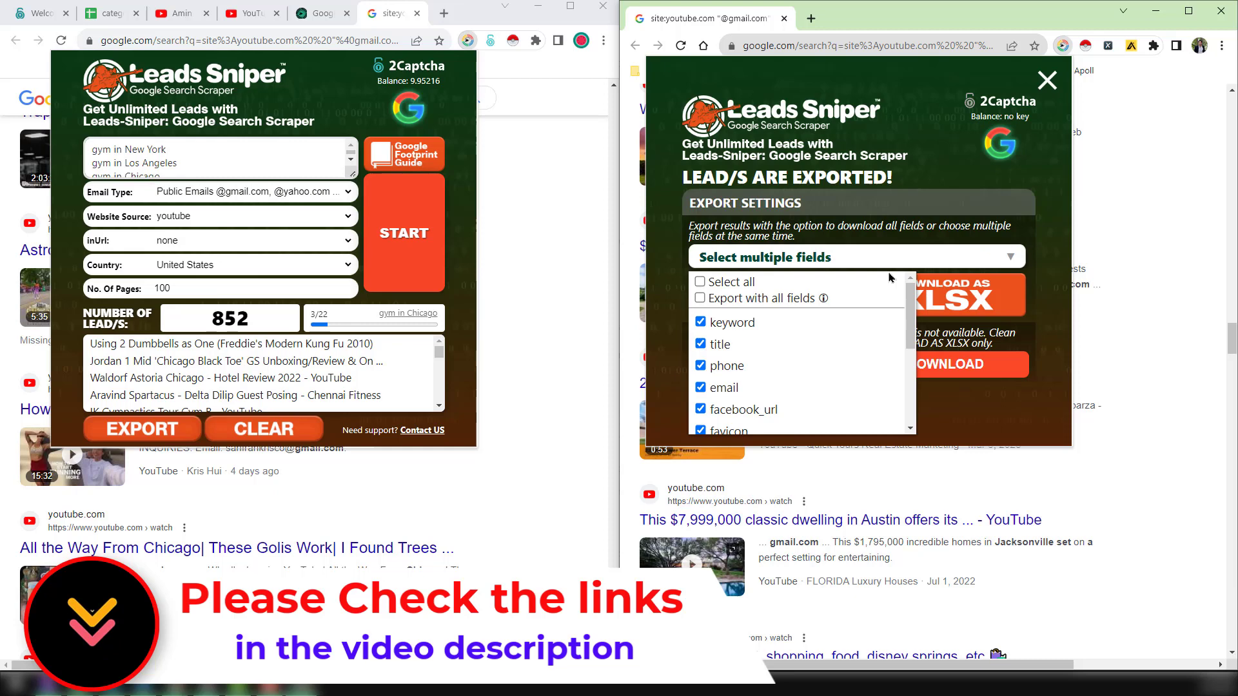
pyautogui.click(739, 284)
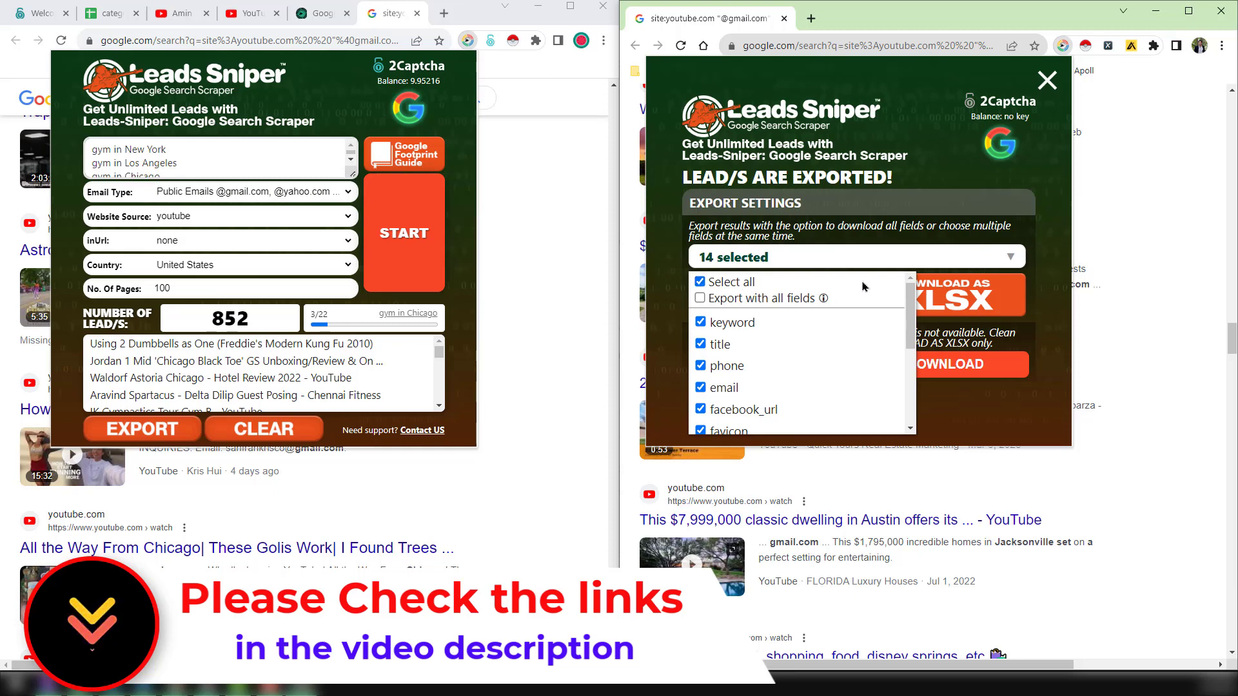
pyautogui.click(763, 300)
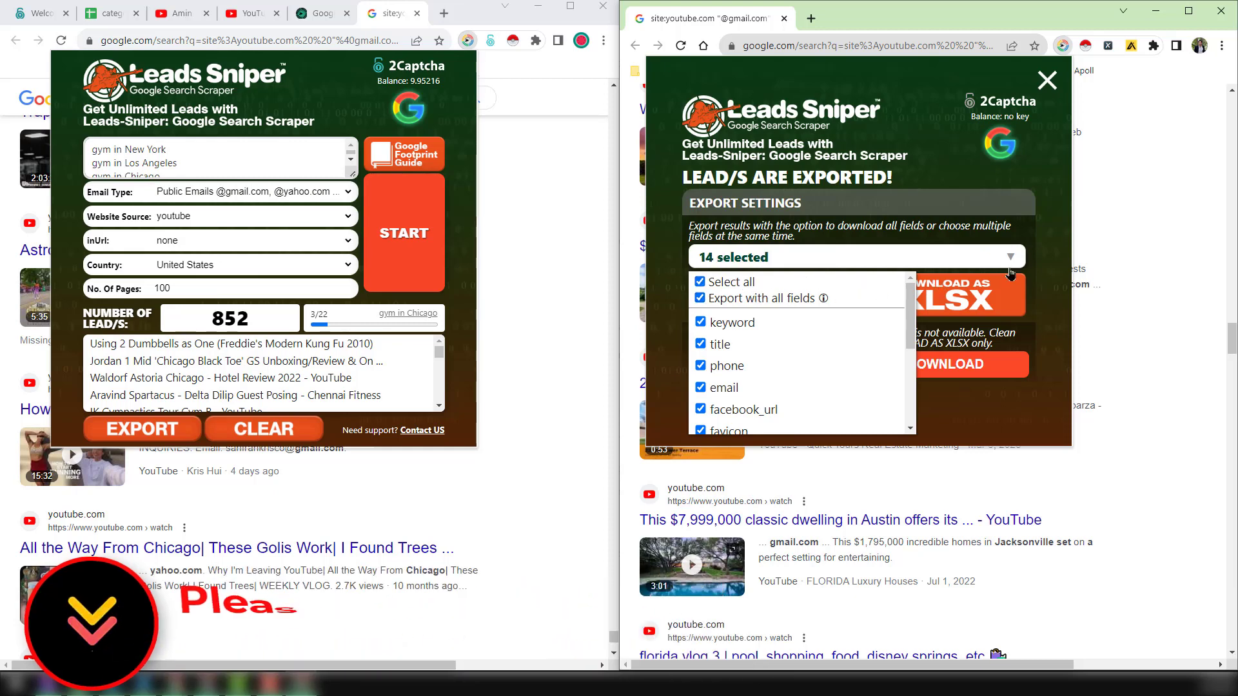
pyautogui.click(1054, 269)
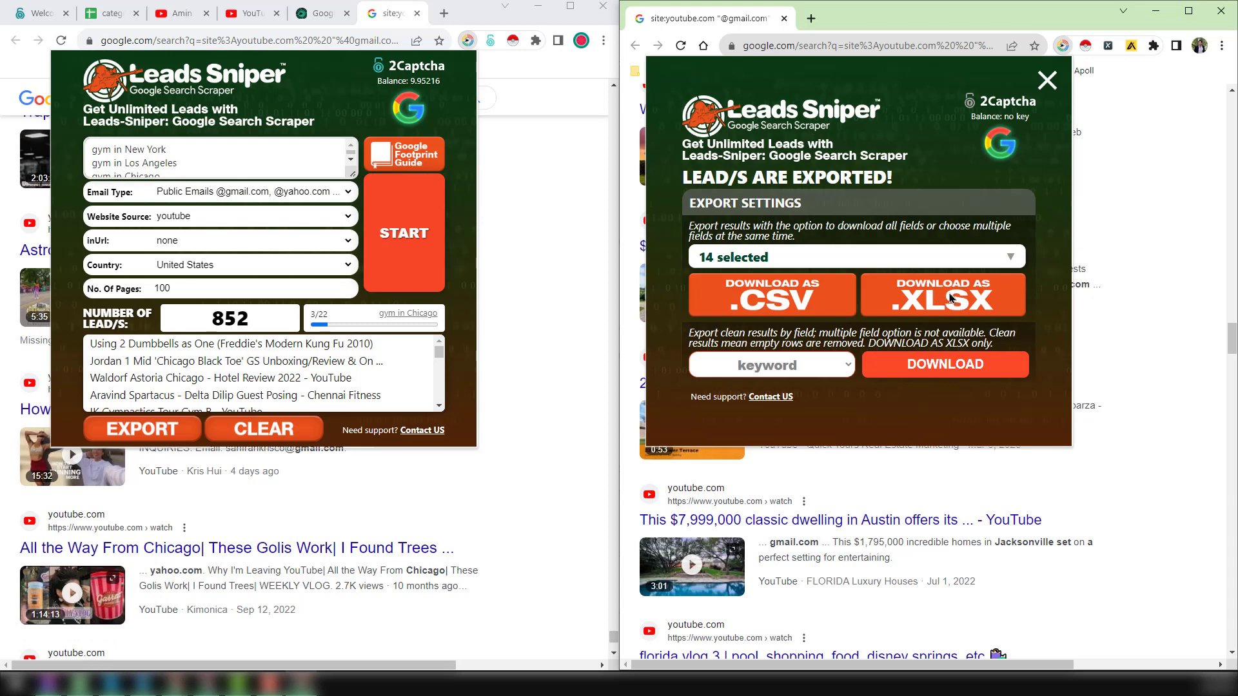
pyautogui.click(951, 298)
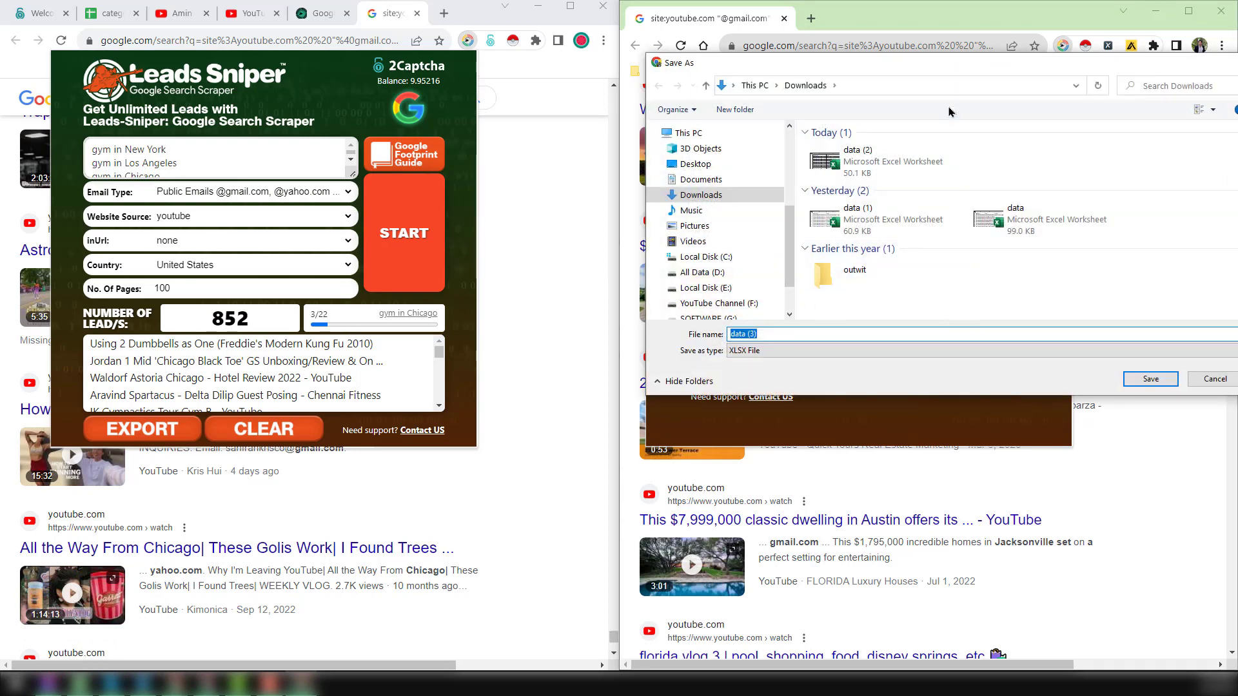
# Save data (3).xlsx to Downloads and open it in Excel from Chrome's downloads bubble
pyautogui.click(1148, 380)
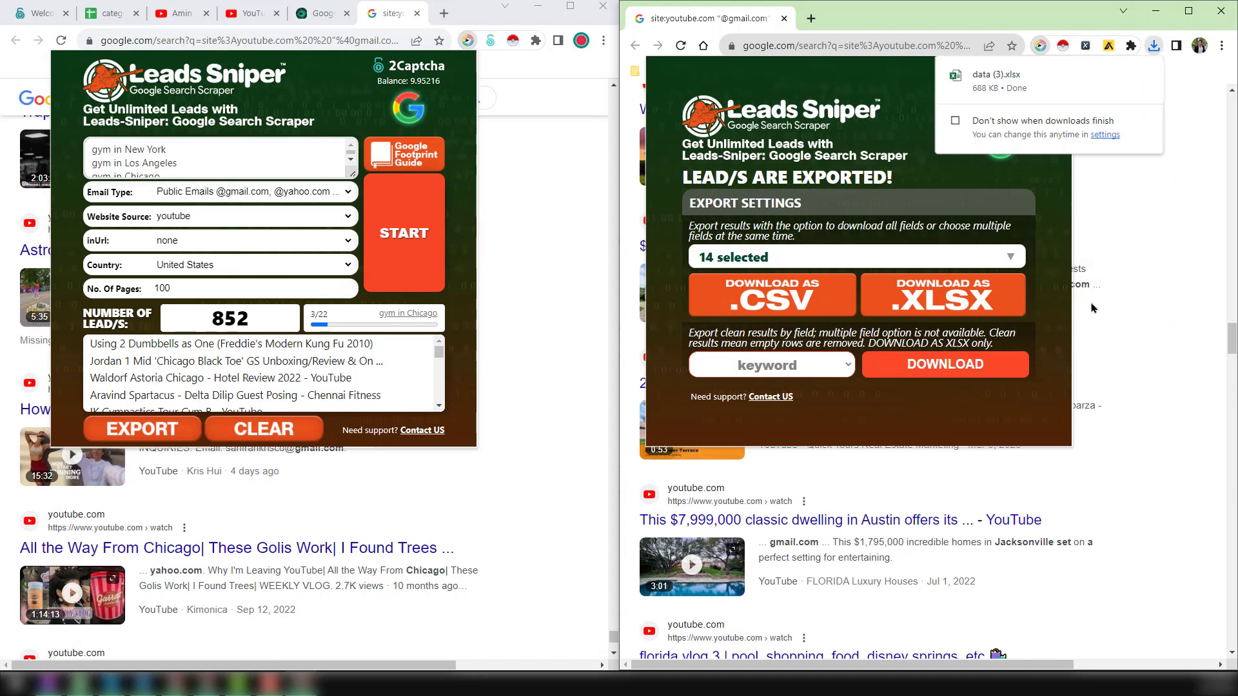
pyautogui.moveTo(1148, 92)
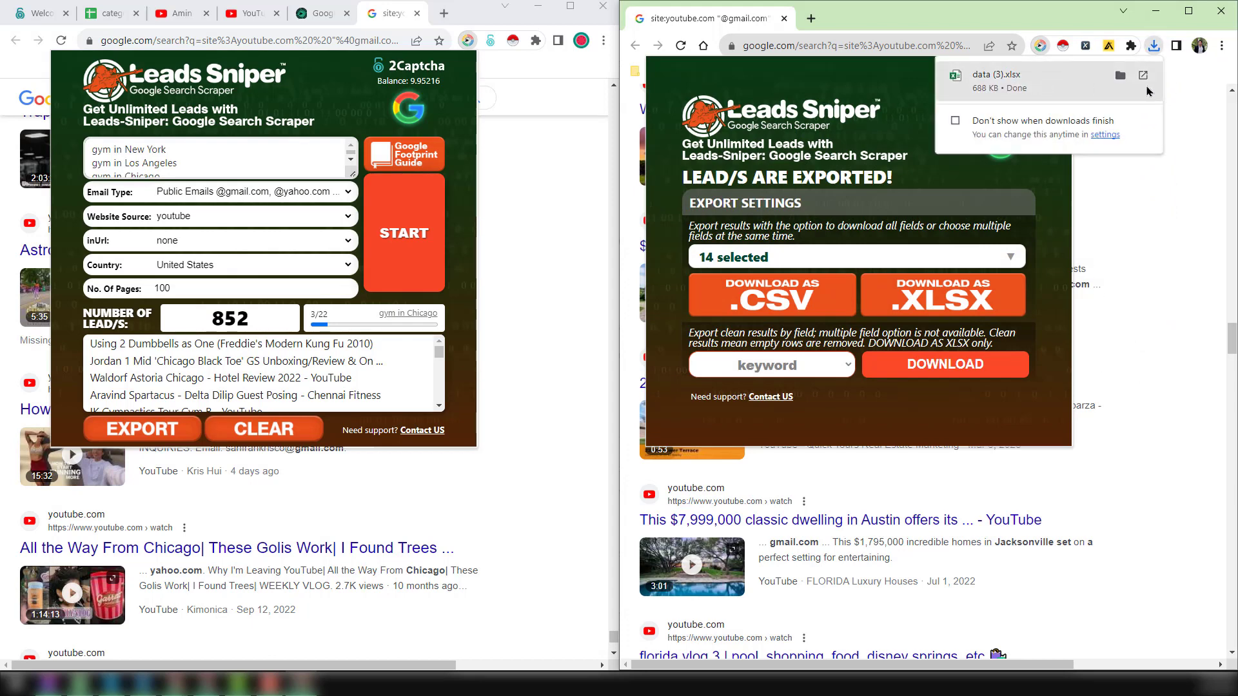
pyautogui.click(1144, 78)
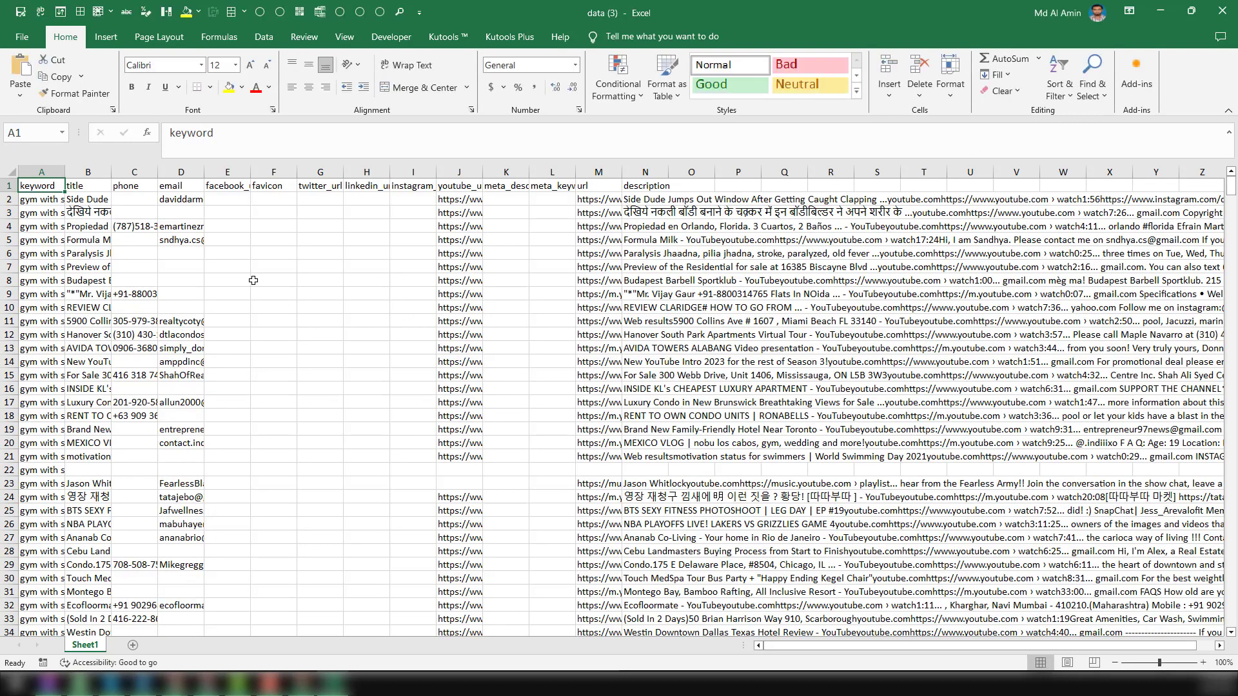
# Select the whole data (3) worksheet and widen every column to the same larger width
pyautogui.click(255, 281)
pyautogui.click(10, 185)
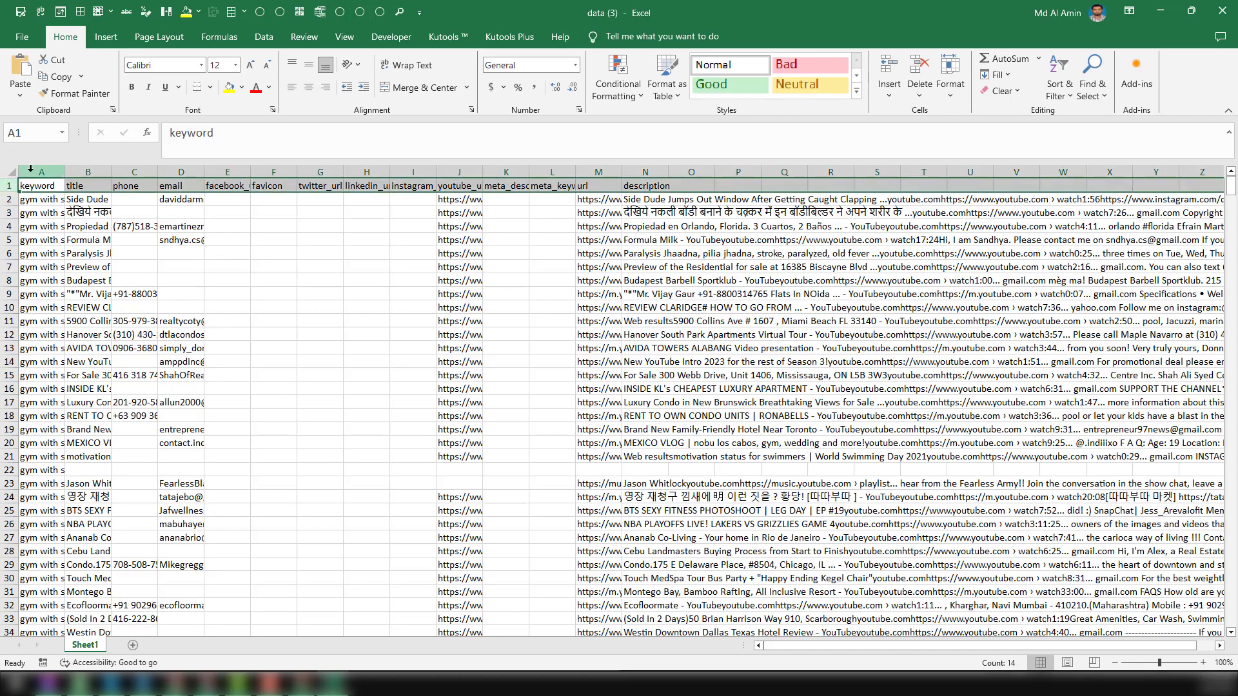
pyautogui.click(11, 171)
pyautogui.moveTo(64, 172); pyautogui.dragTo(90, 172)
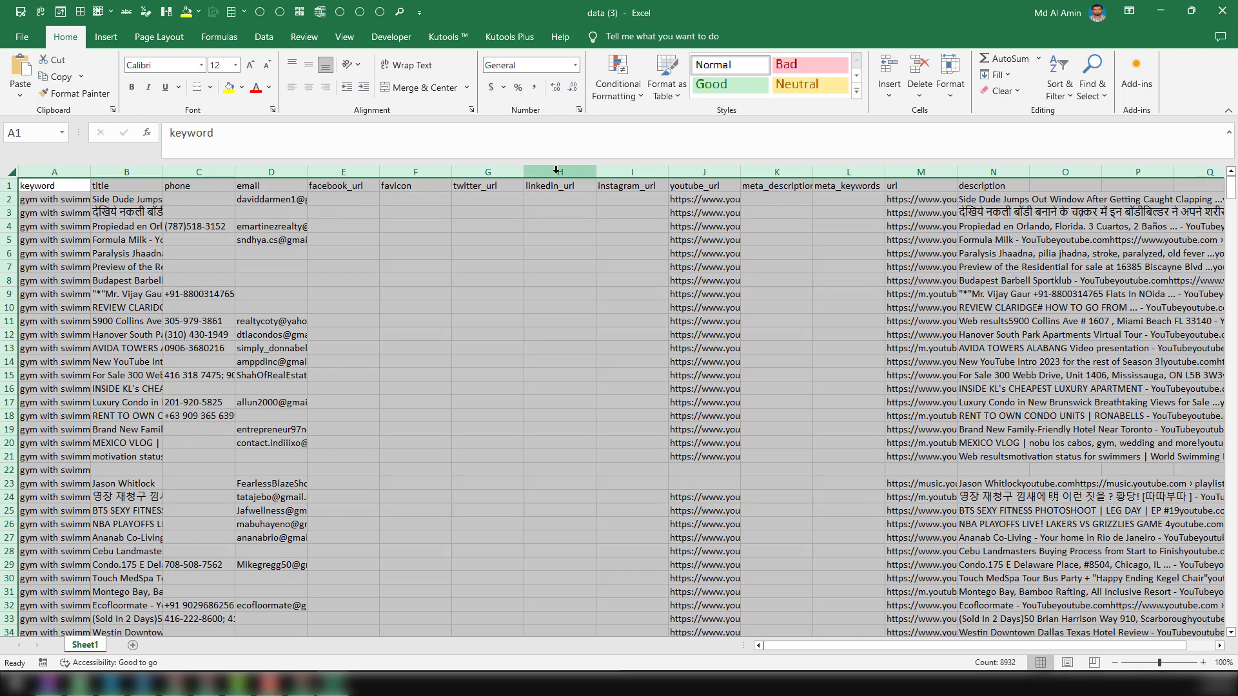
# Review the email column, video URLs and descriptions, then minimize Excel
pyautogui.click(290, 174)
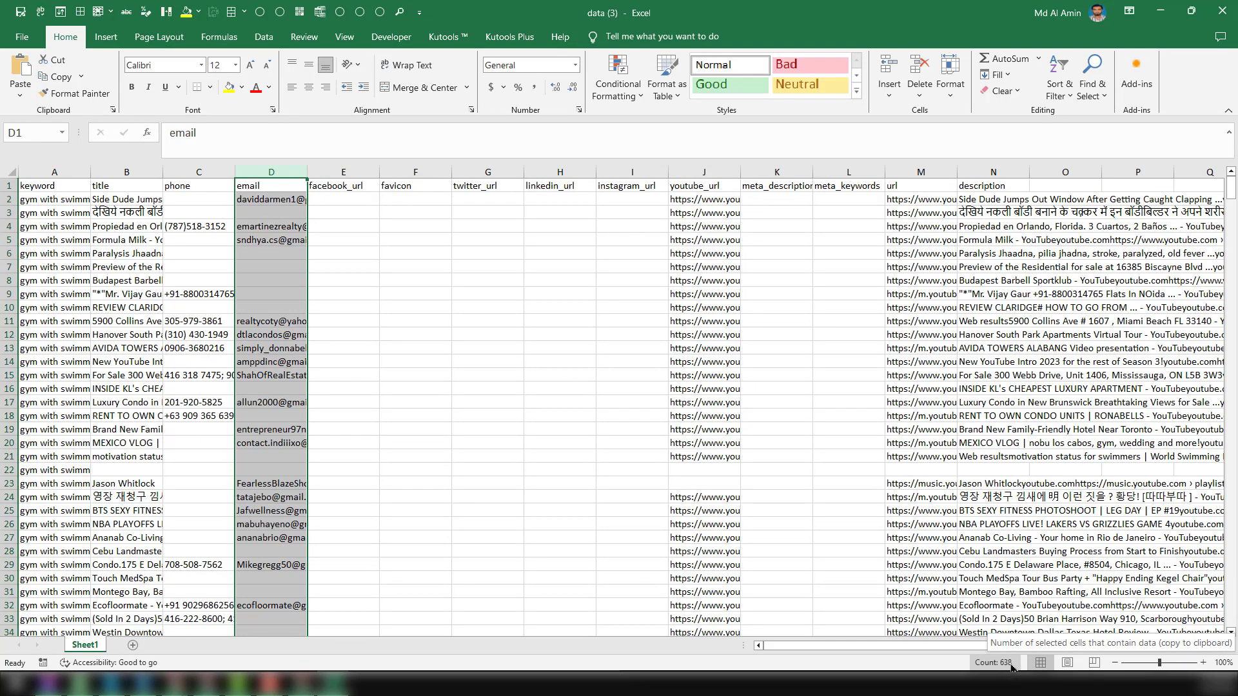
pyautogui.click(909, 295)
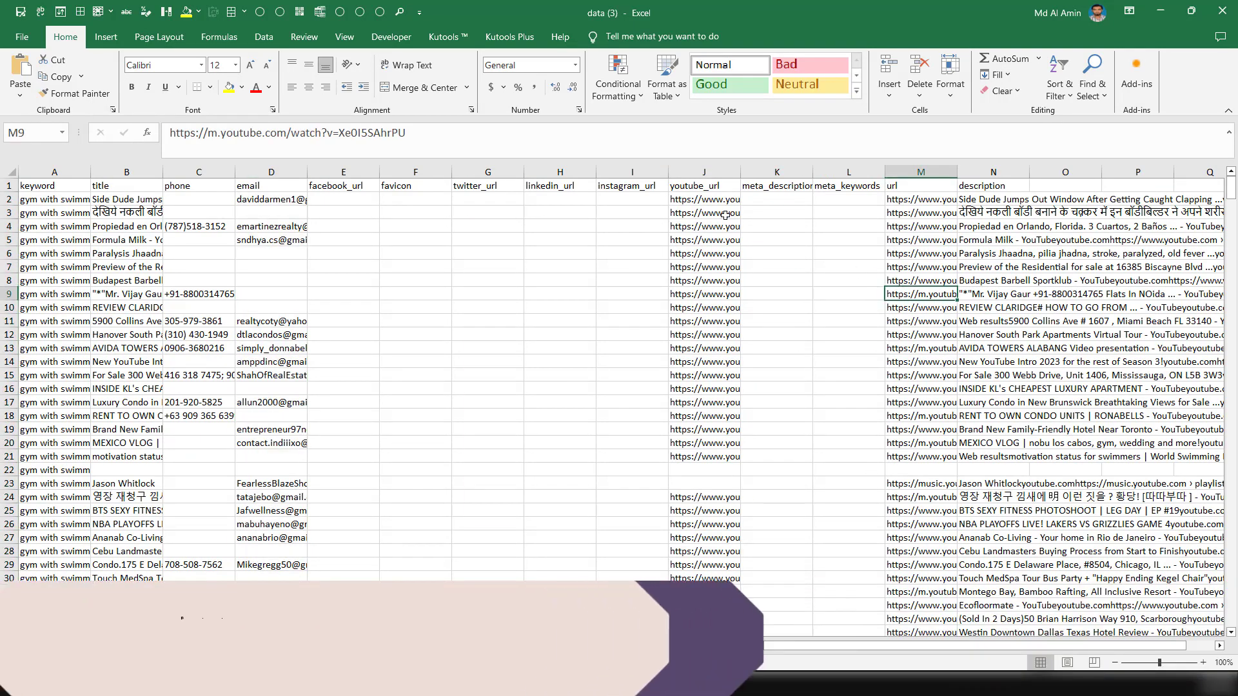
pyautogui.click(931, 202)
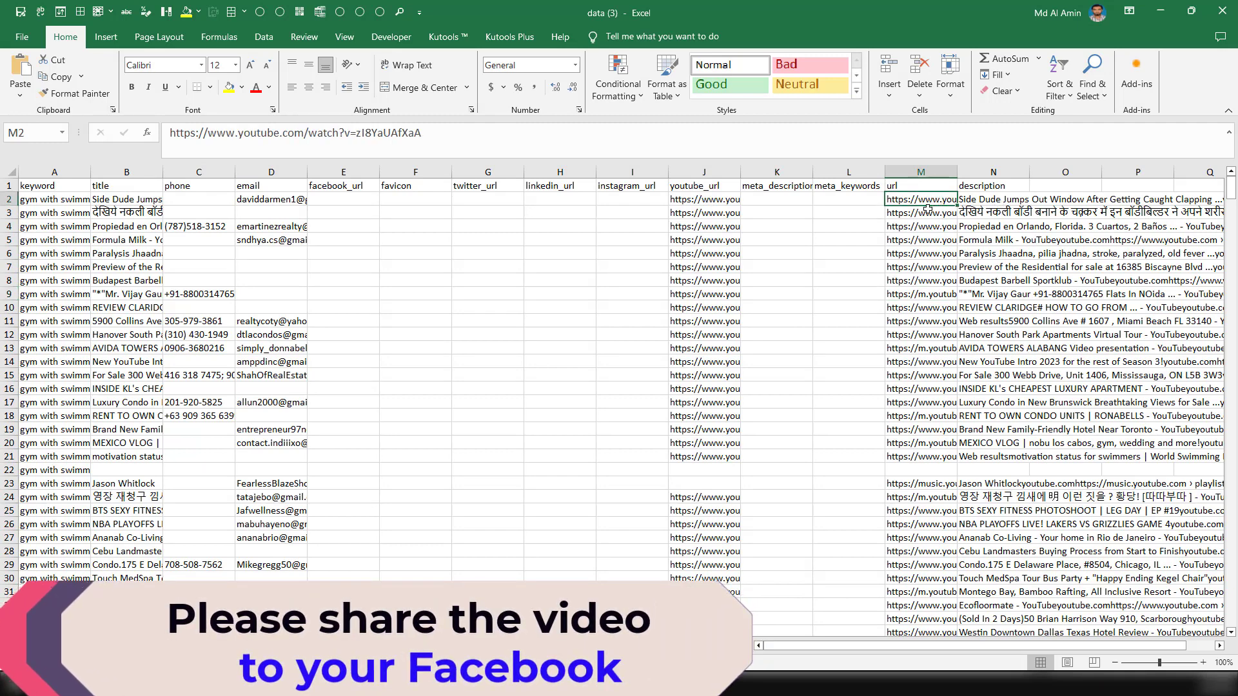
pyautogui.click(292, 202)
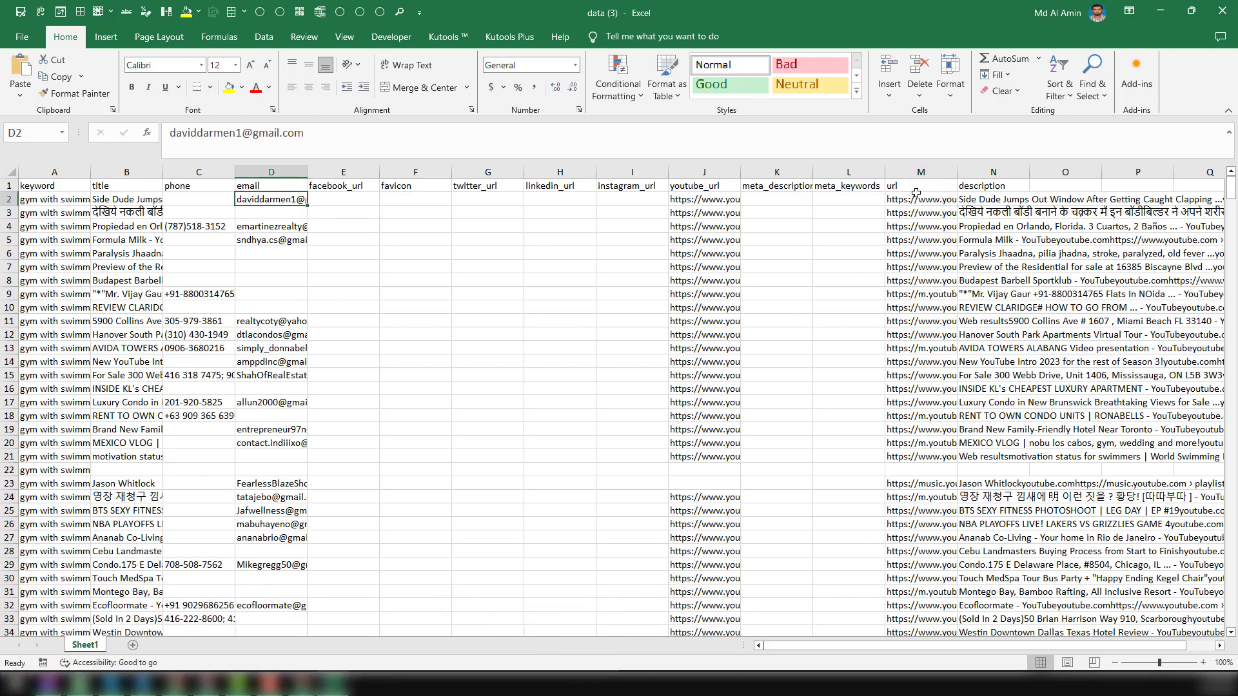
pyautogui.click(987, 196)
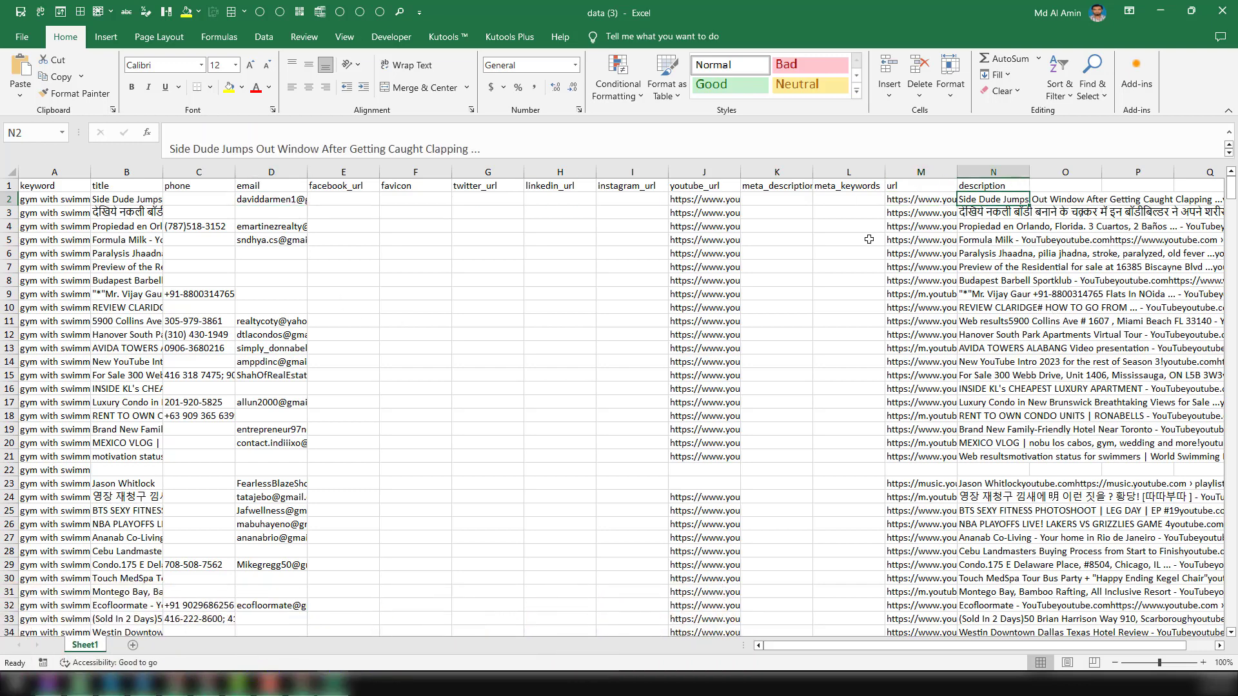
pyautogui.scroll(-3, 979, 269)
pyautogui.scroll(-10, 980, 266)
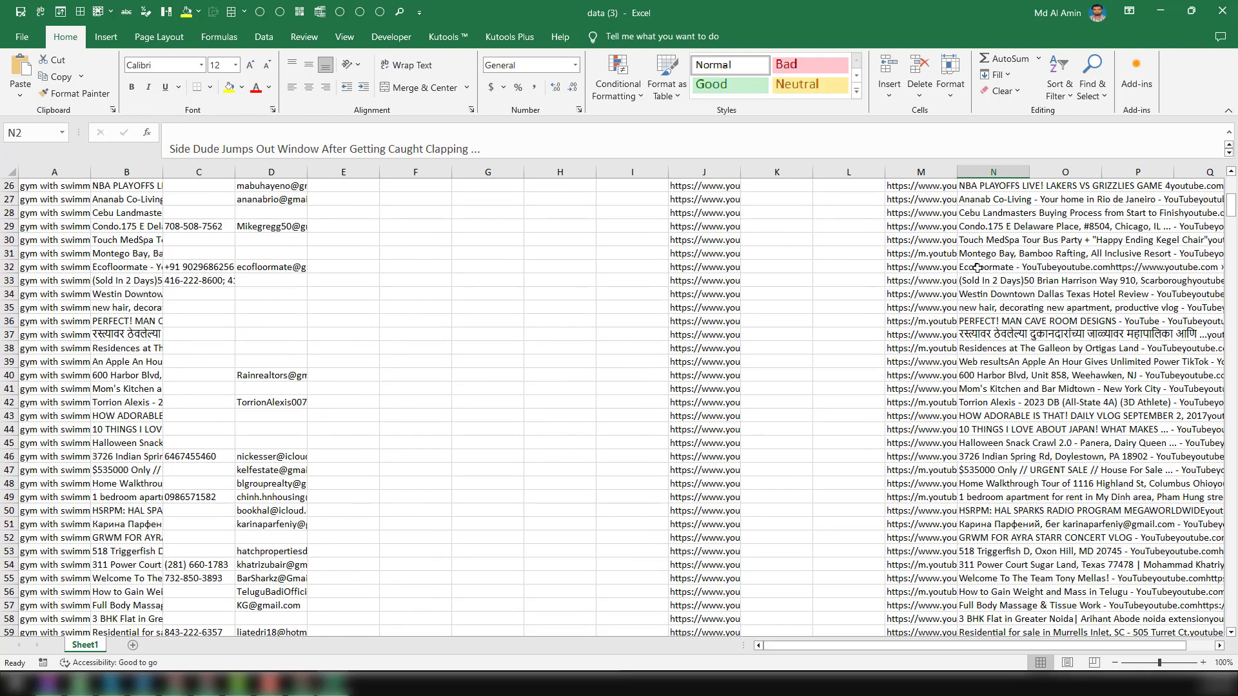
pyautogui.click(997, 252)
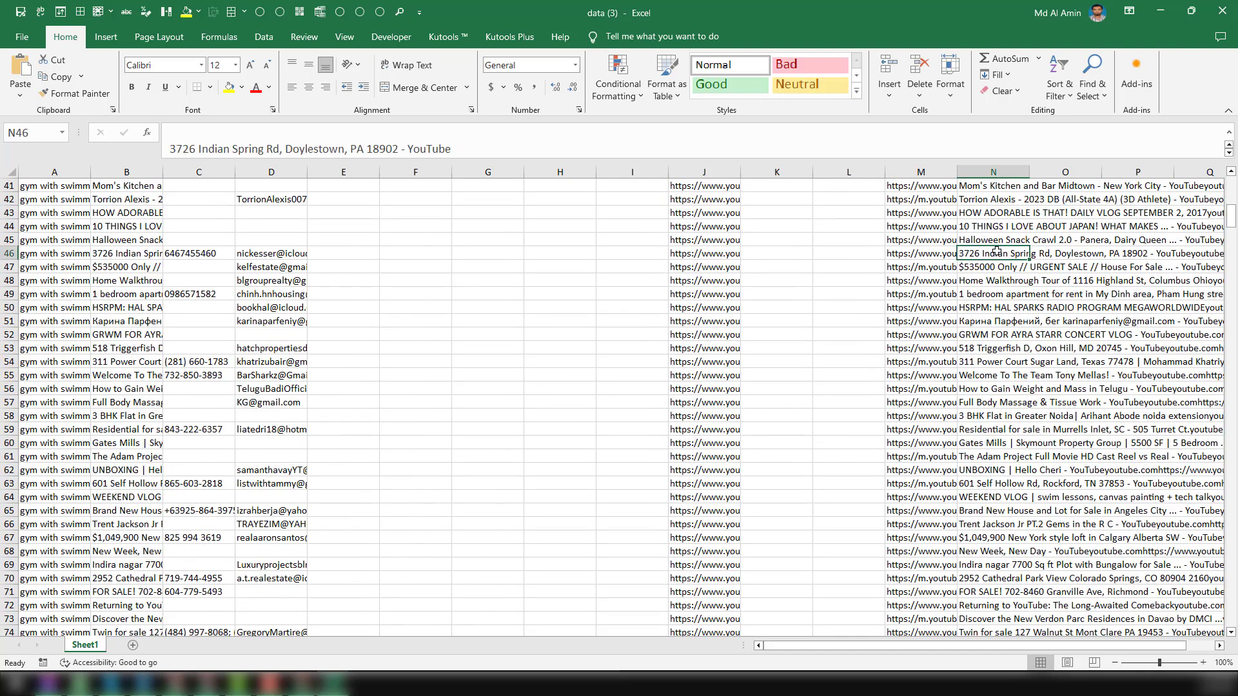
pyautogui.click(1160, 11)
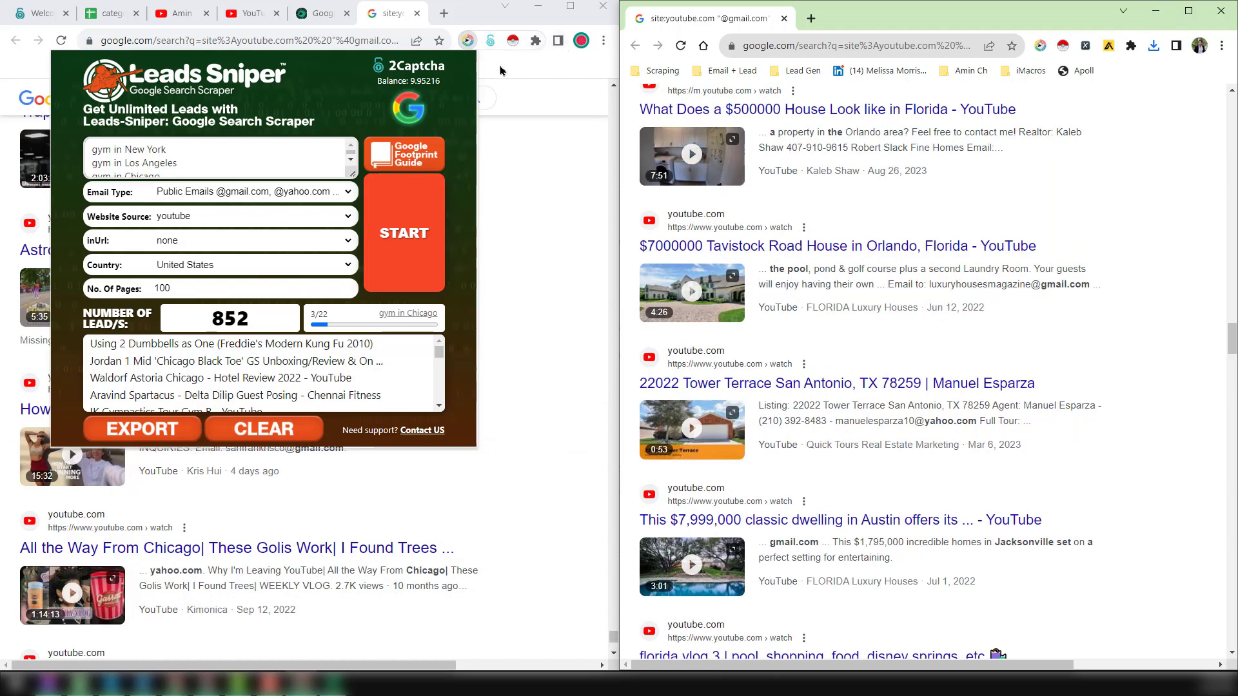
# Export the gym leads as data (4) and widen its email column D
pyautogui.click(188, 430)
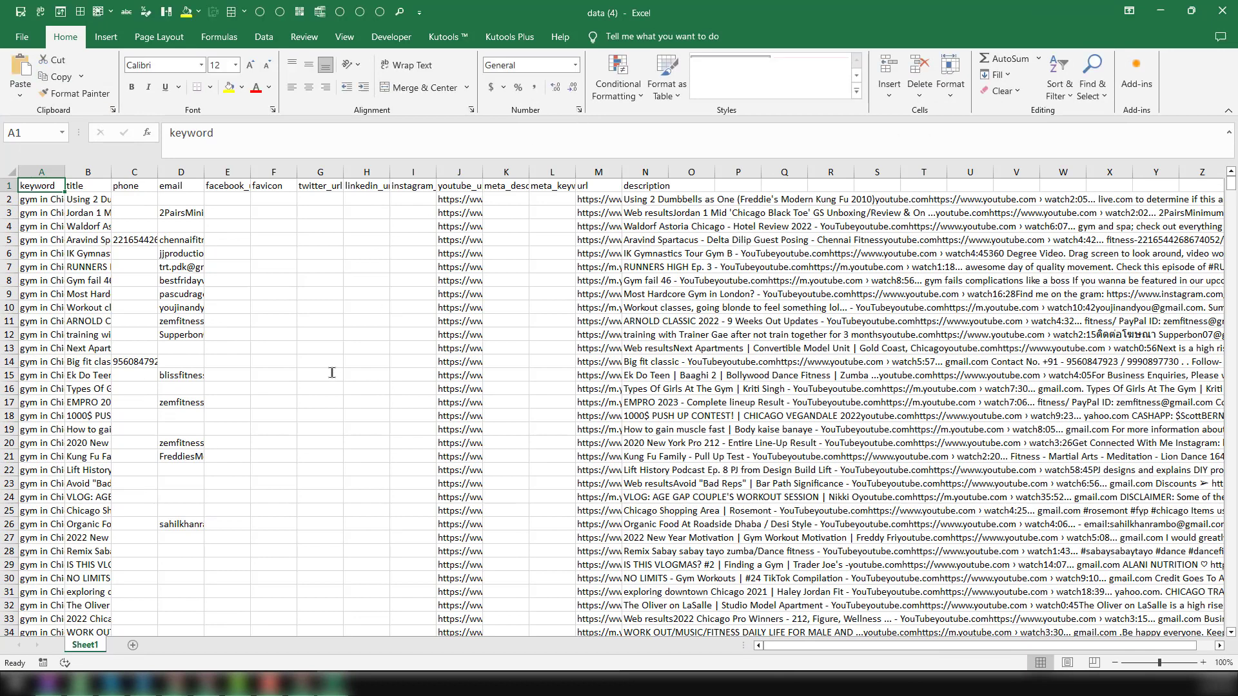
pyautogui.moveTo(204, 172); pyautogui.dragTo(232, 172)
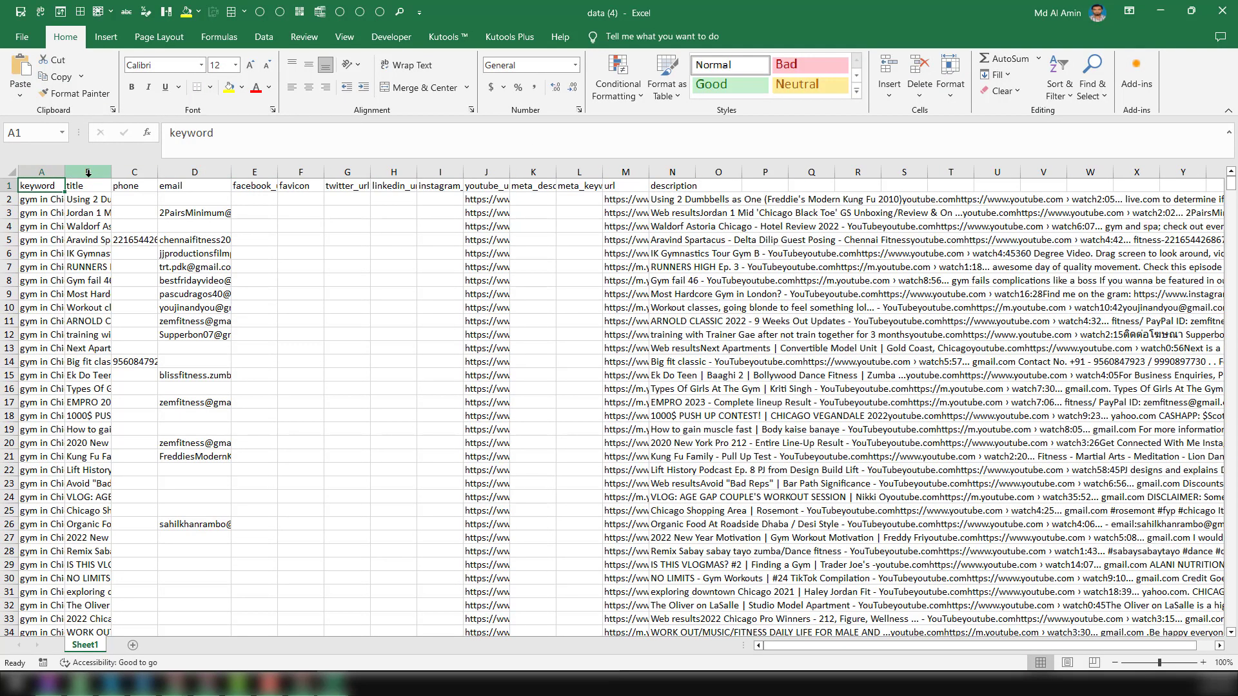
pyautogui.click(221, 169)
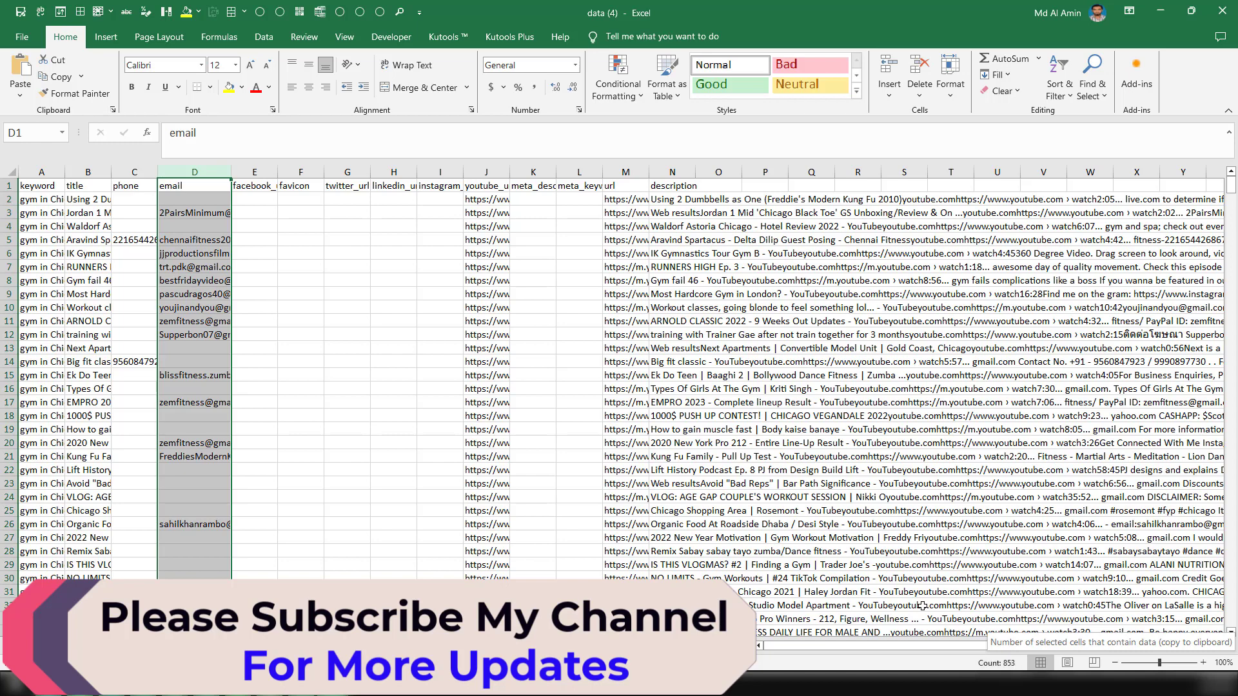
# Inspect the URL and description columns M and N, then minimize the data (4) workbook
pyautogui.click(637, 279)
pyautogui.click(634, 172)
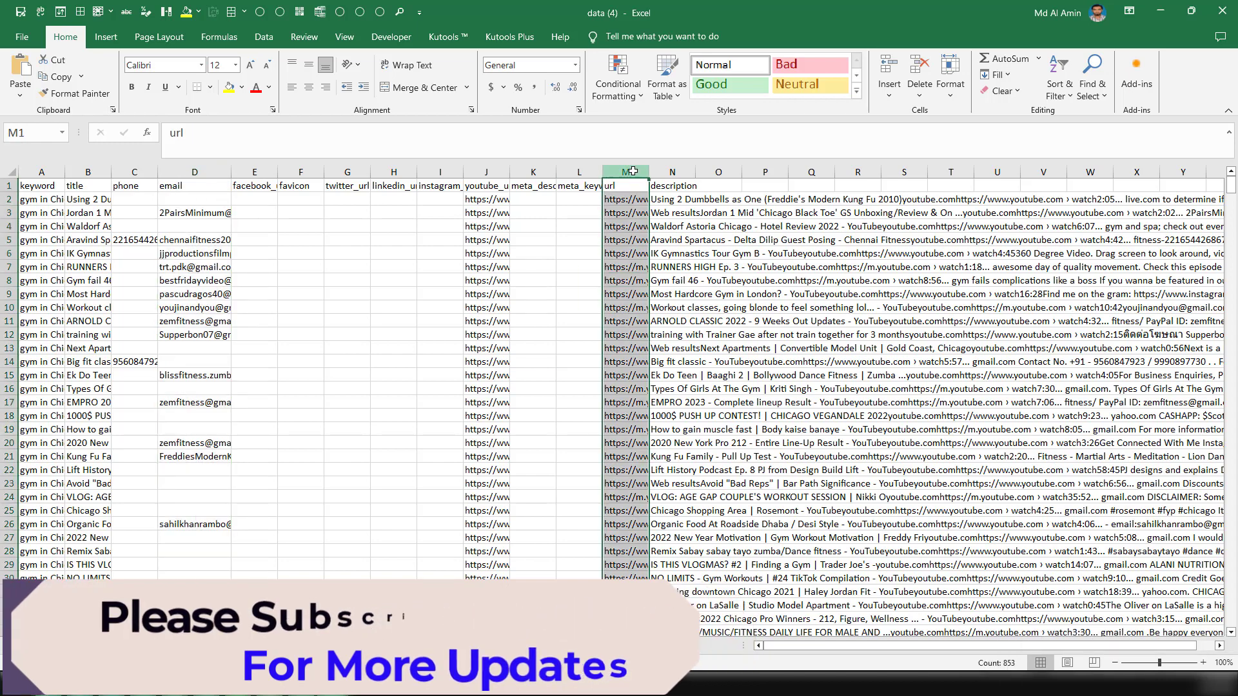
pyautogui.click(684, 171)
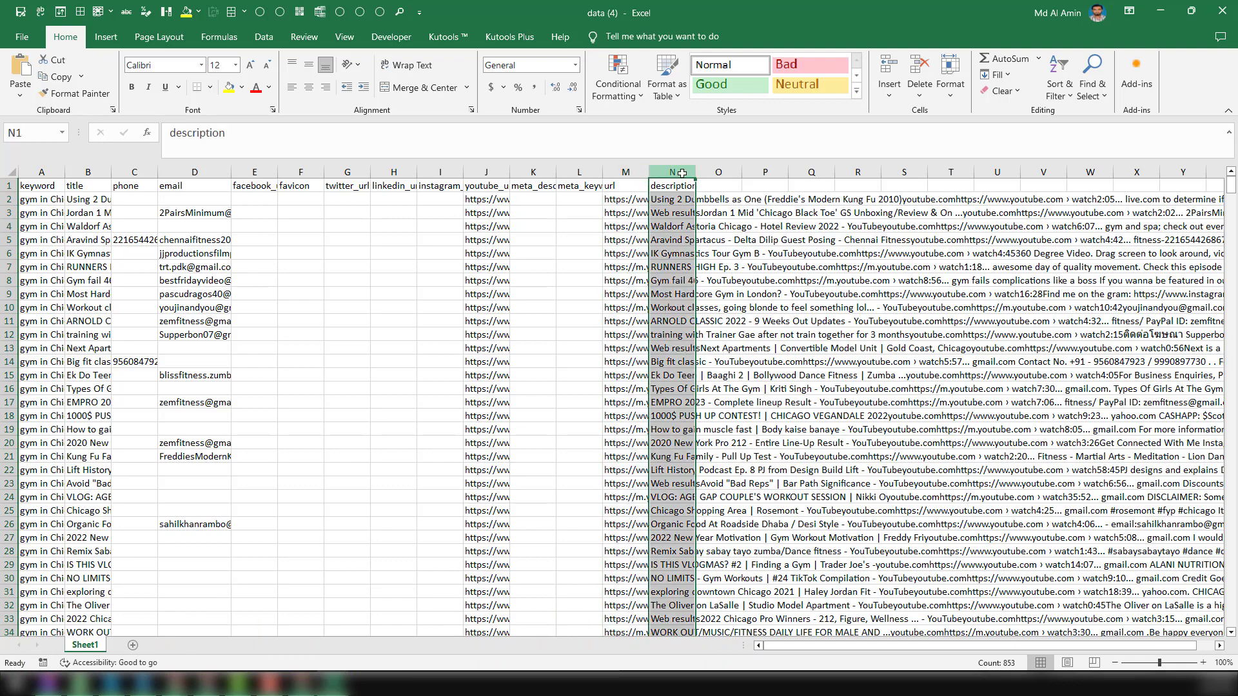
pyautogui.click(735, 195)
pyautogui.click(703, 262)
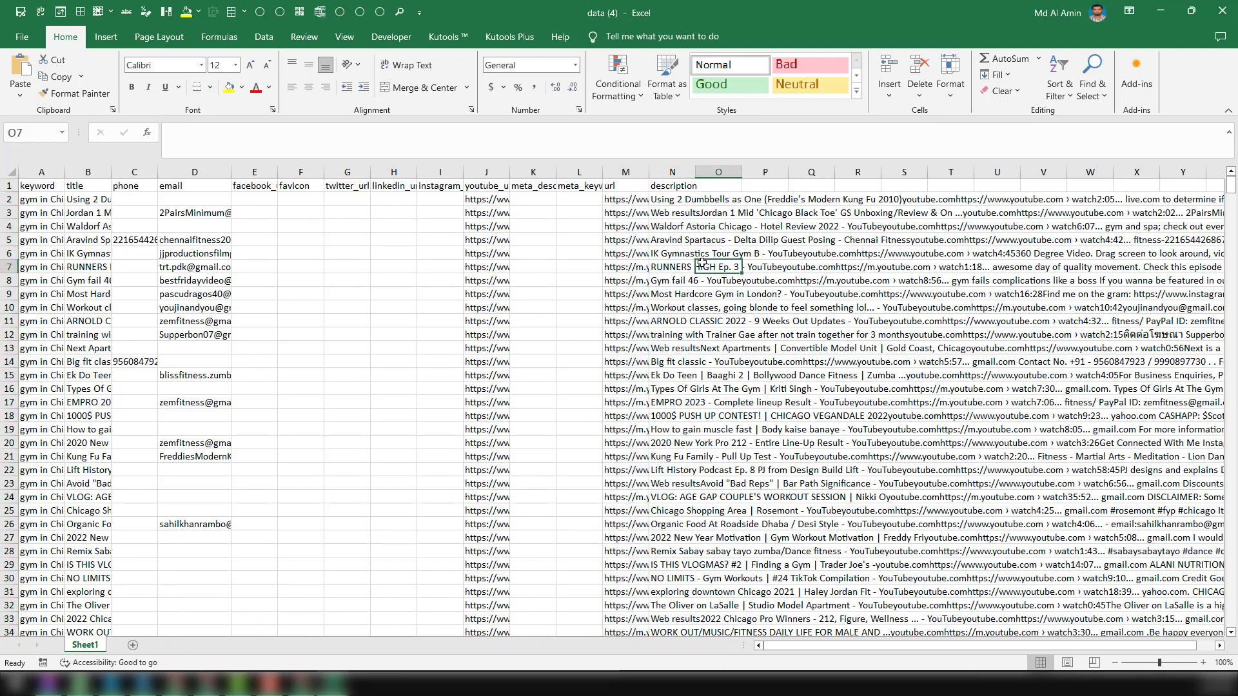
pyautogui.click(1161, 11)
# Minimize the data (3) workbook and maximize the left Chrome window with the site:youtube.com search
pyautogui.click(1161, 11)
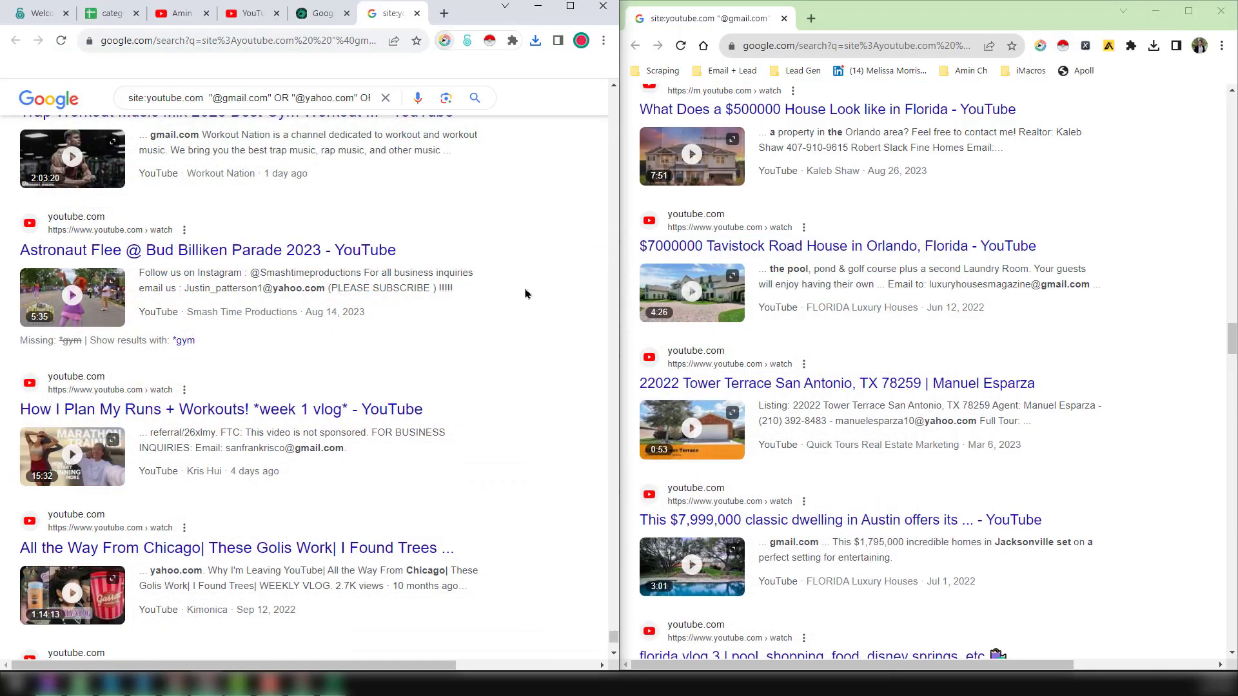
pyautogui.click(571, 6)
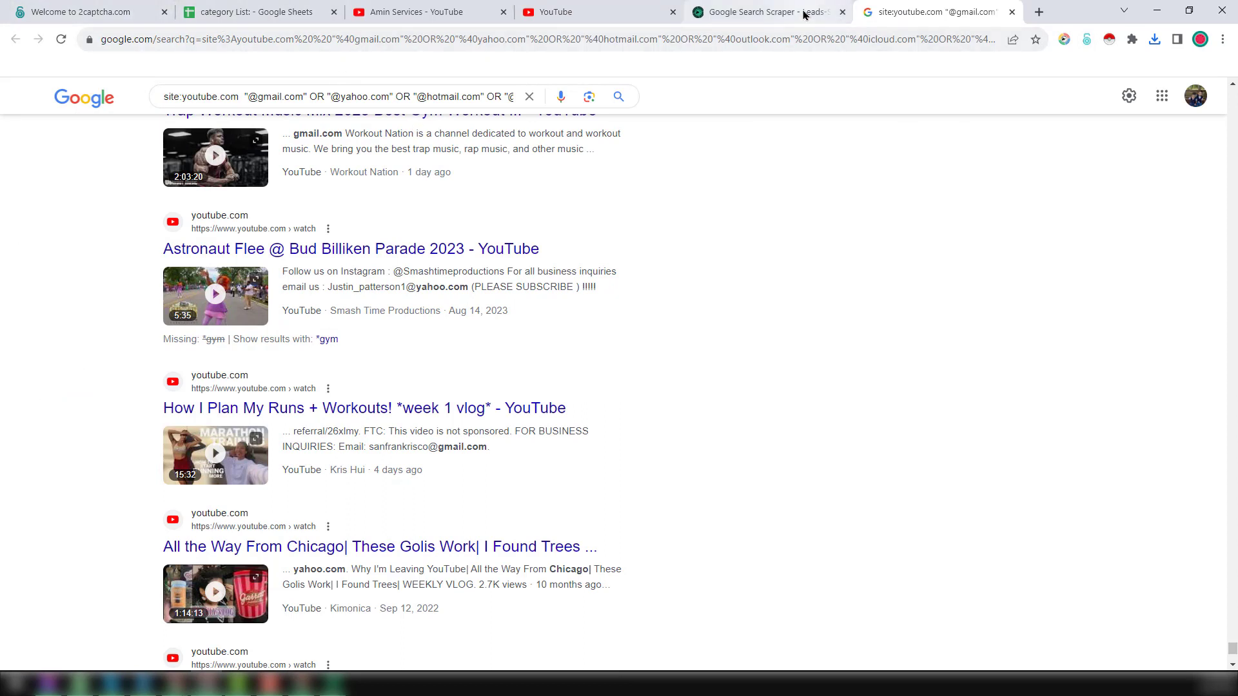
pyautogui.moveTo(805, 14)
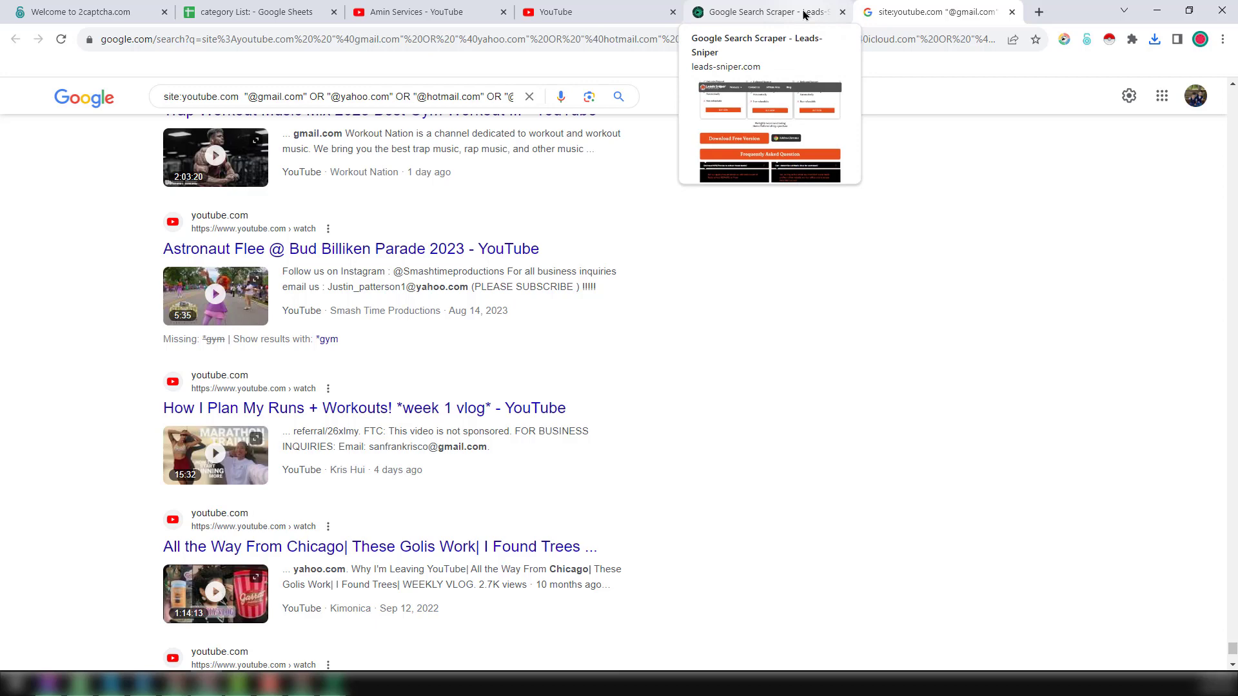
# Switch to the Amin Services YouTube tab and scroll through its latest uploaded videos
pyautogui.click(458, 10)
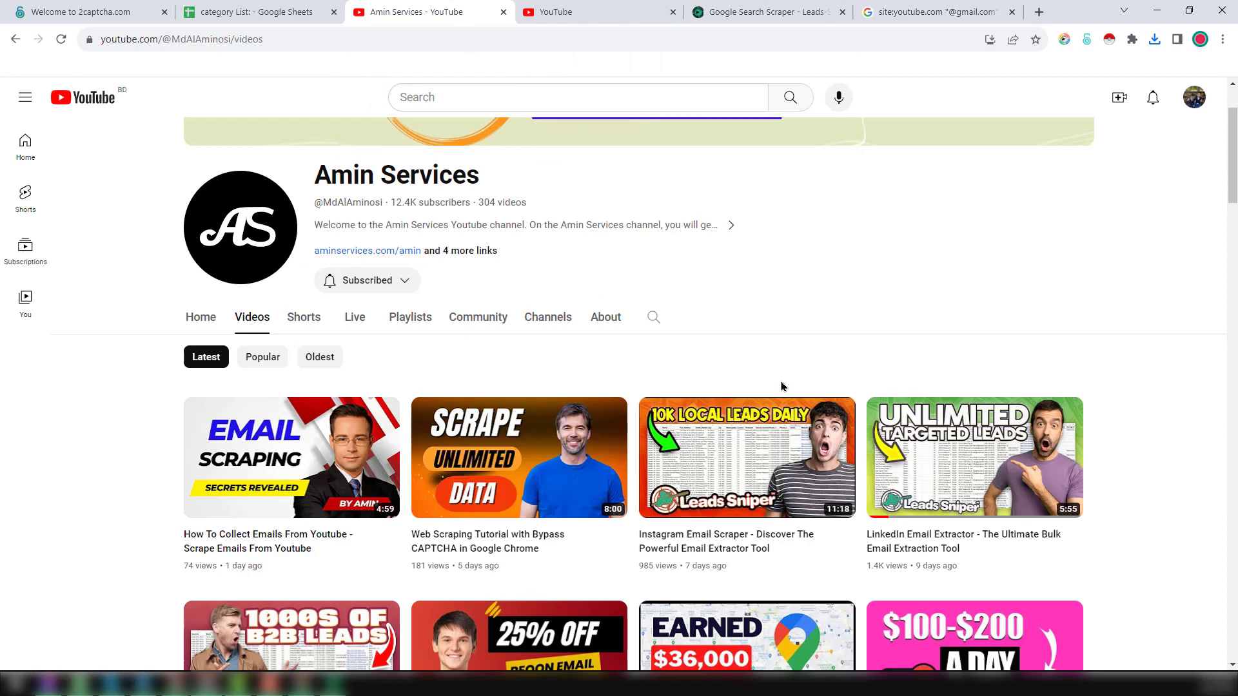
pyautogui.scroll(2, 763, 387)
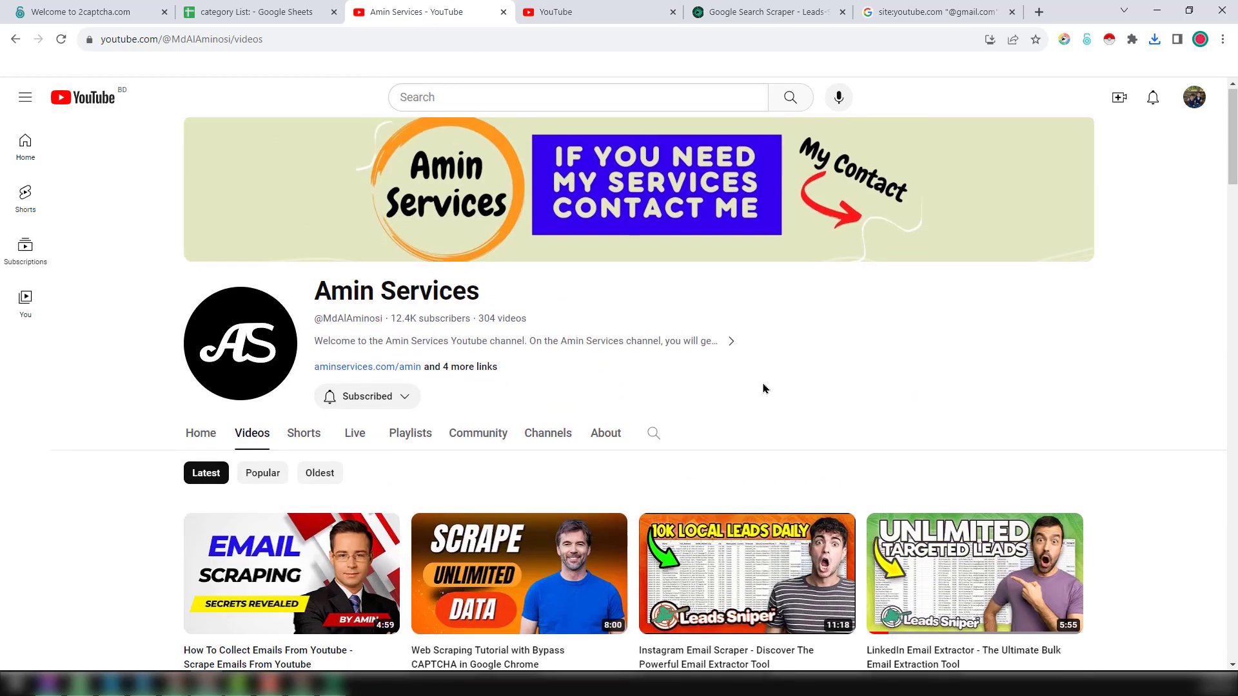
pyautogui.scroll(-5, 763, 387)
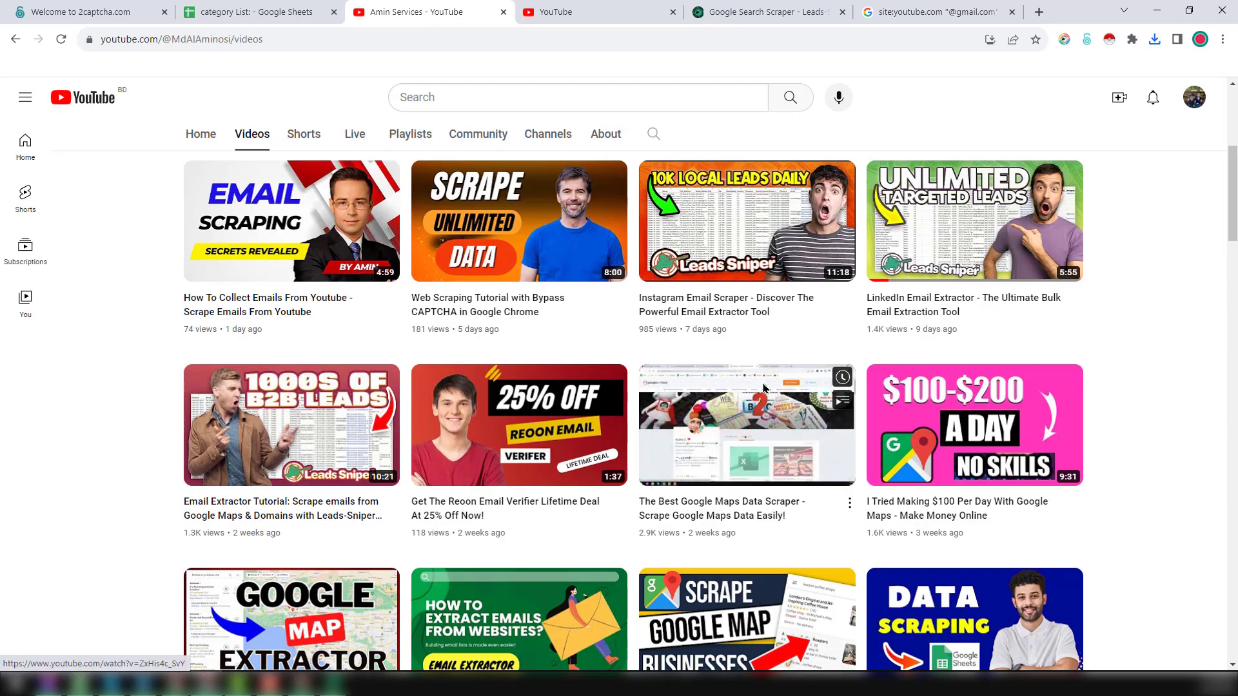